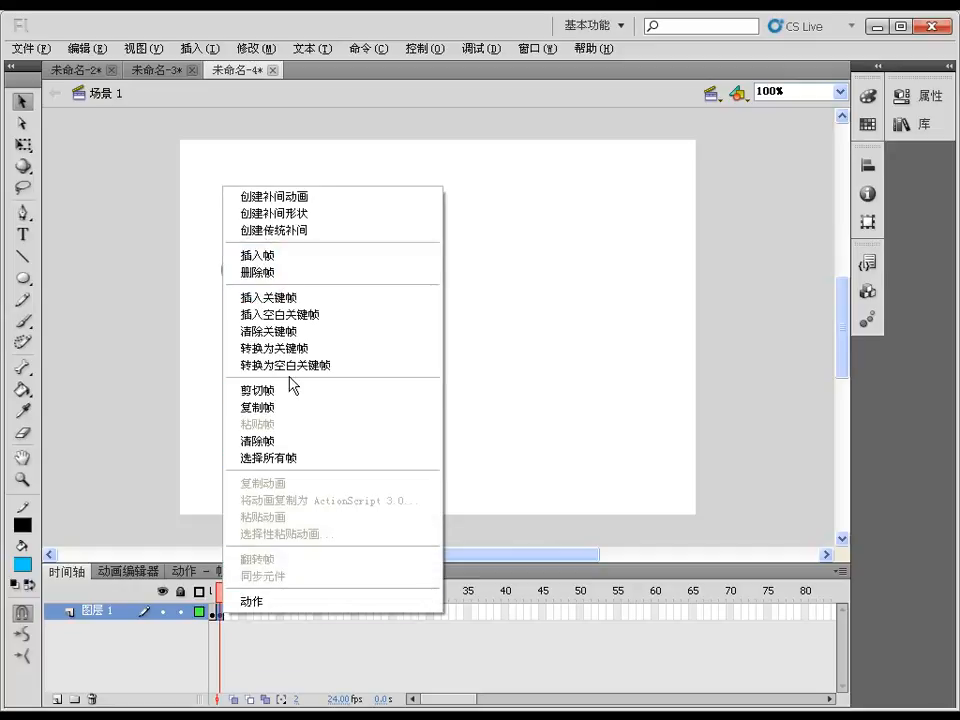
# - Clear the keyframe at frame 2 of 图层 1 and delete that frame
pyautogui.click(268, 331)
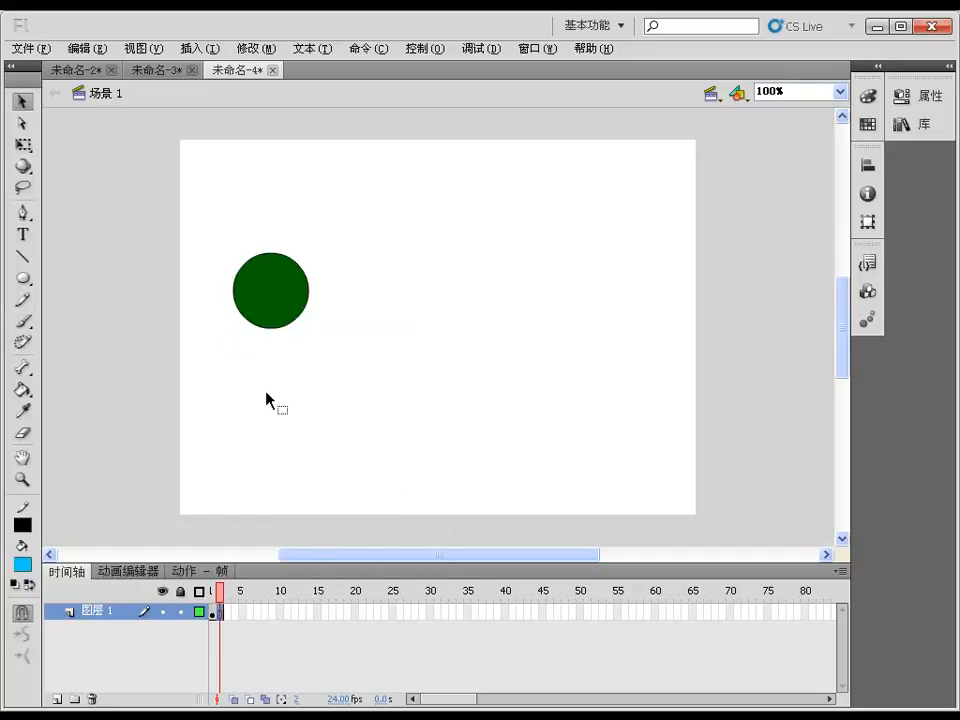
pyautogui.rightClick(220, 612)
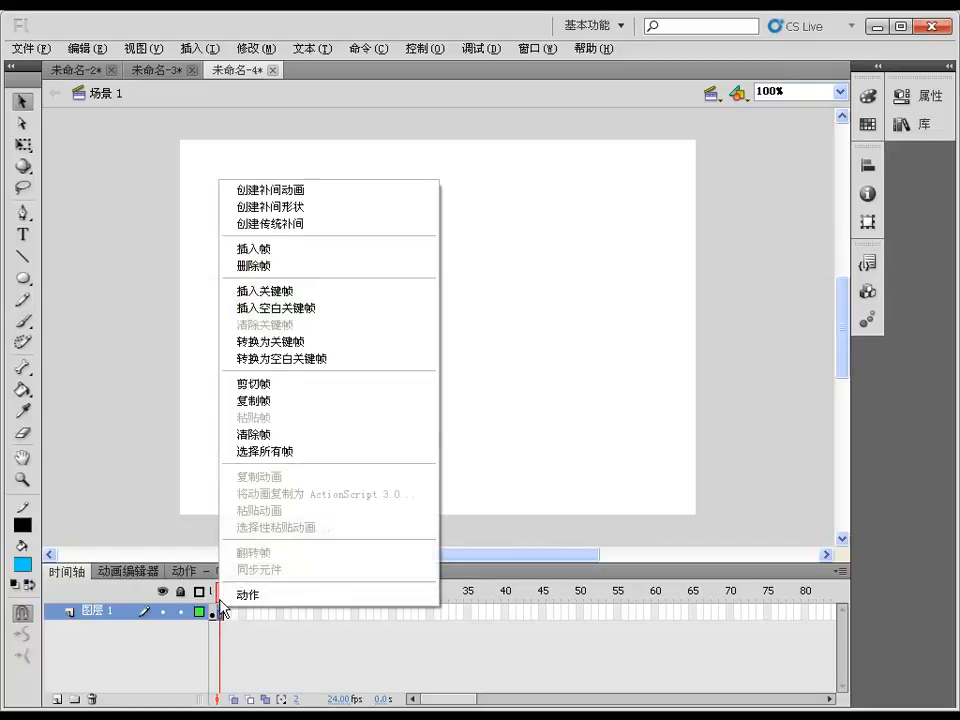
pyautogui.click(262, 266)
# - Convert the green circle on the stage to a movie clip symbol
pyautogui.moveTo(213, 224); pyautogui.dragTo(357, 425)
pyautogui.press('F8')
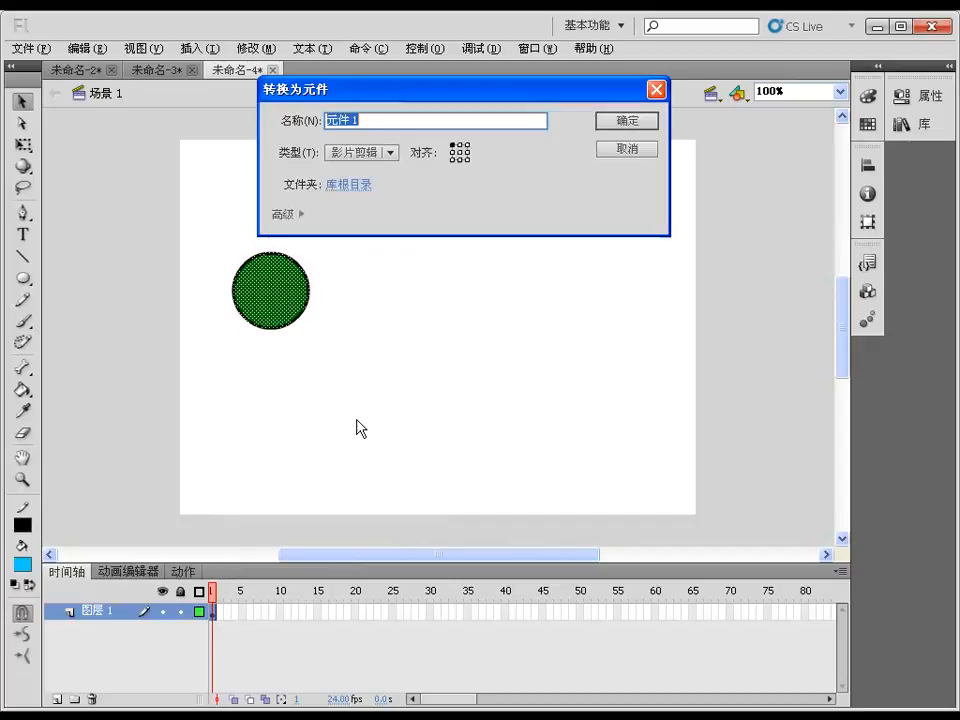
pyautogui.click(617, 122)
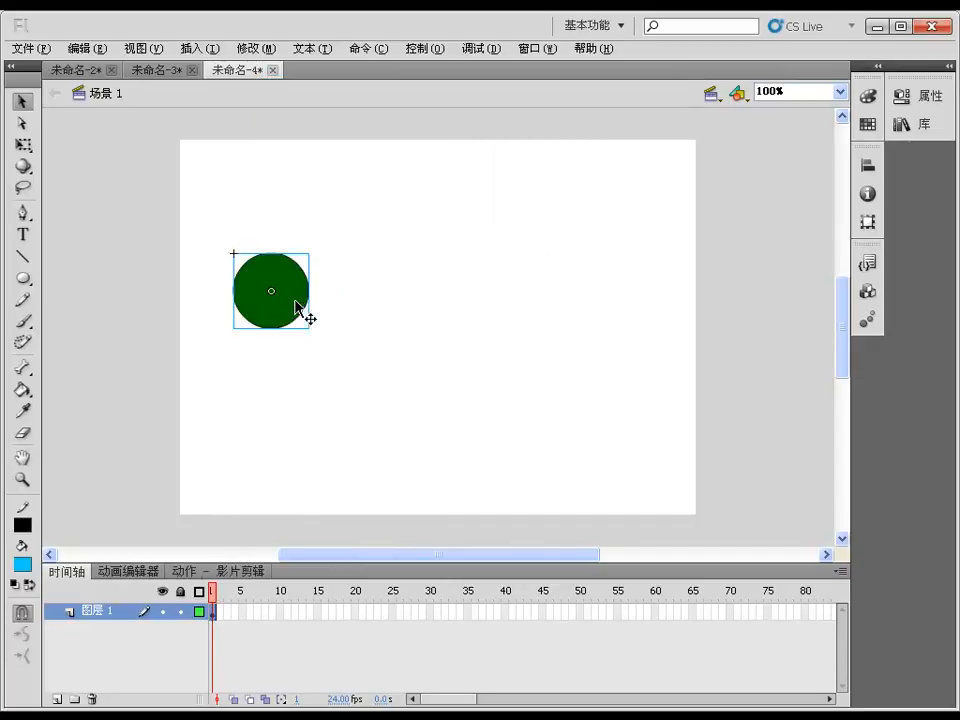
# - Duplicate the green circle and place the copy overlapping the lower-right part of the original
pyautogui.moveTo(295, 303); pyautogui.dragTo(390, 317)
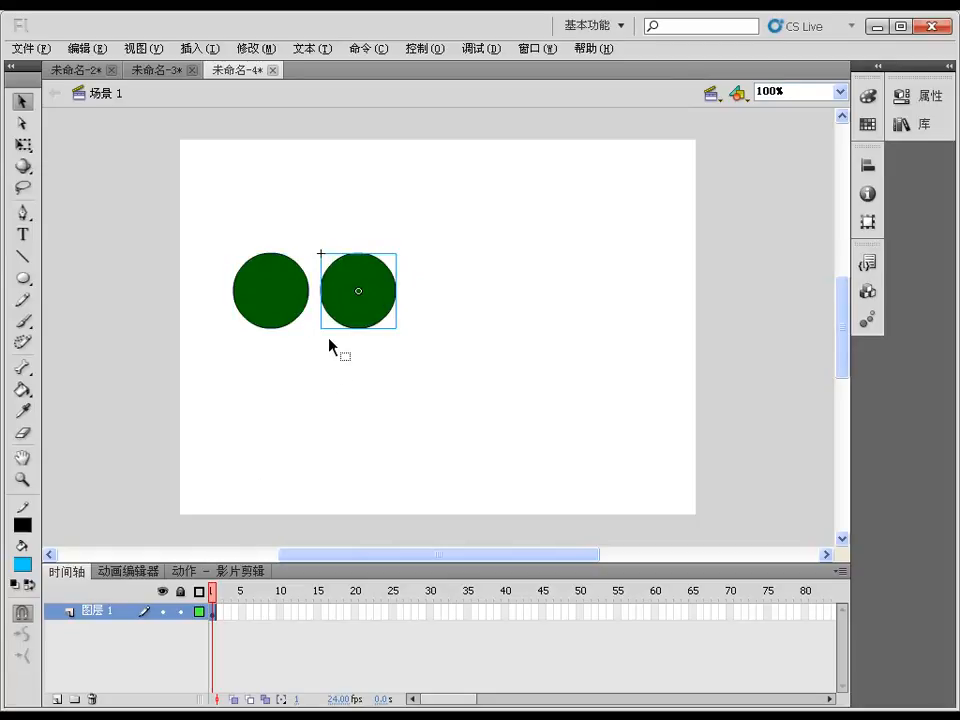
pyautogui.moveTo(366, 321); pyautogui.dragTo(298, 324)
pyautogui.press('Escape')
pyautogui.click(388, 334)
pyautogui.click(338, 332)
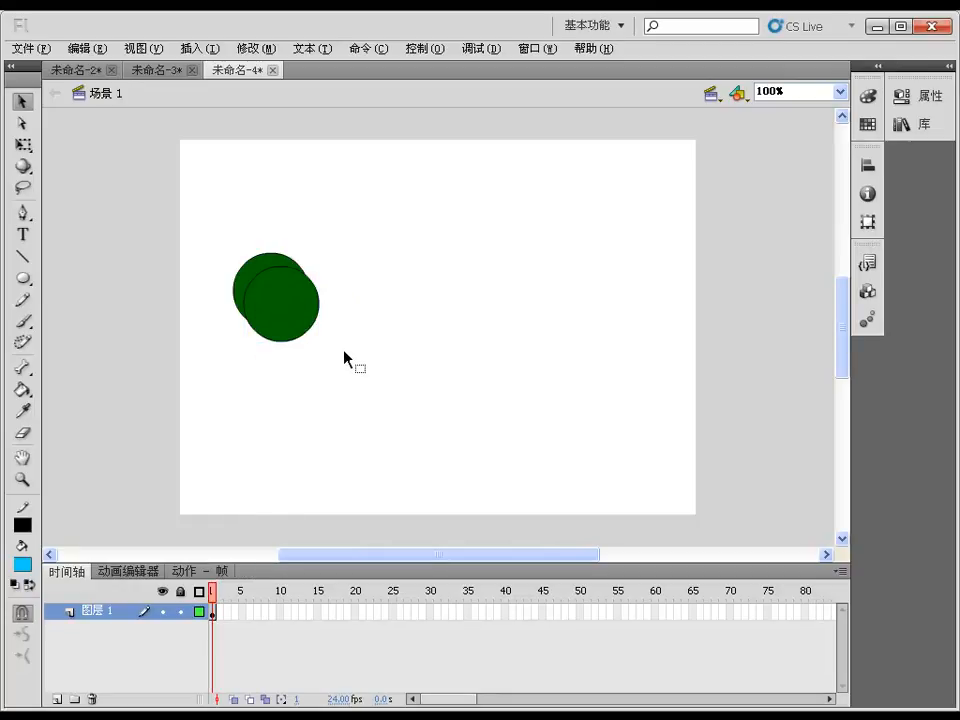
# - Pull the green circle's copy away from the original and delete it
pyautogui.click(285, 325)
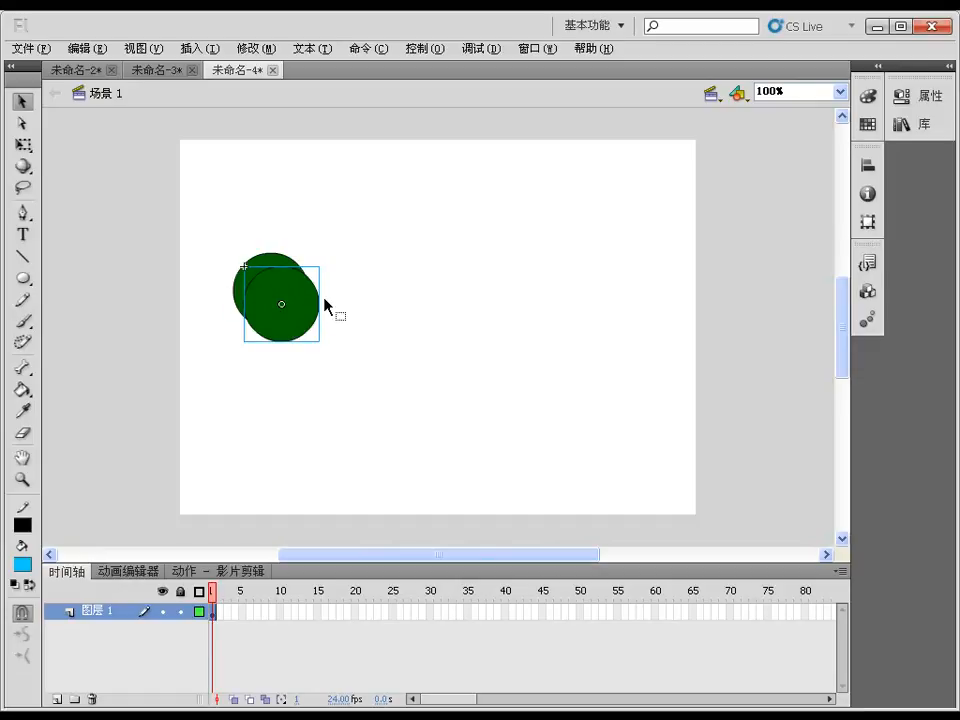
pyautogui.click(302, 396)
pyautogui.click(287, 330)
pyautogui.moveTo(281, 330); pyautogui.dragTo(361, 370)
pyautogui.press('Delete')
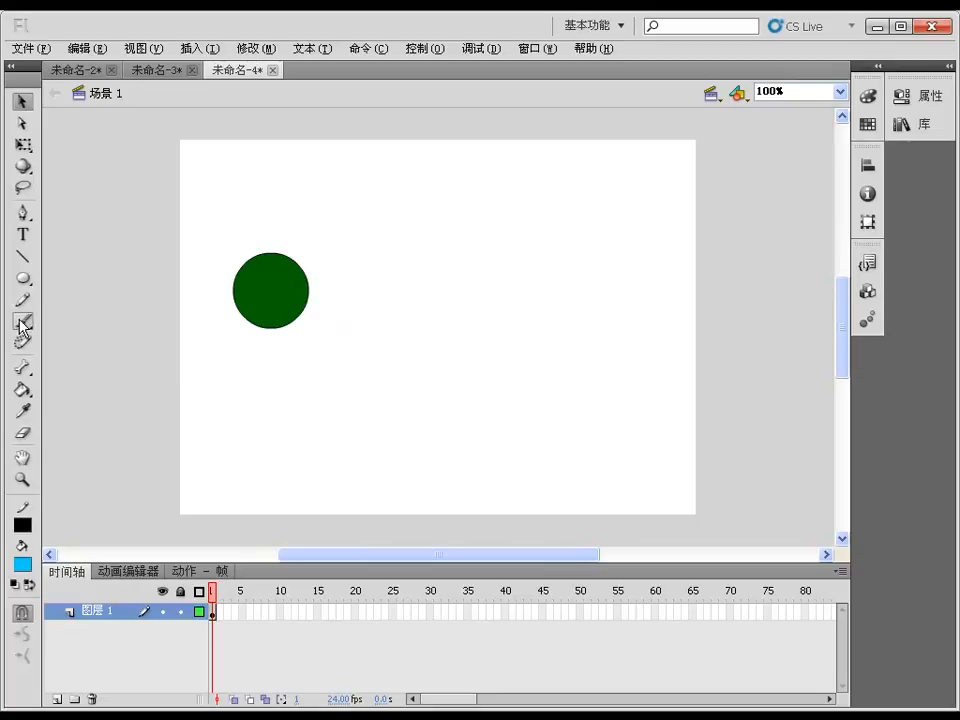
# - Draw a blue ellipse to the right of the green circle and convert it to a movie clip symbol
pyautogui.click(24, 282)
pyautogui.moveTo(358, 264); pyautogui.dragTo(445, 334)
pyautogui.press('v')
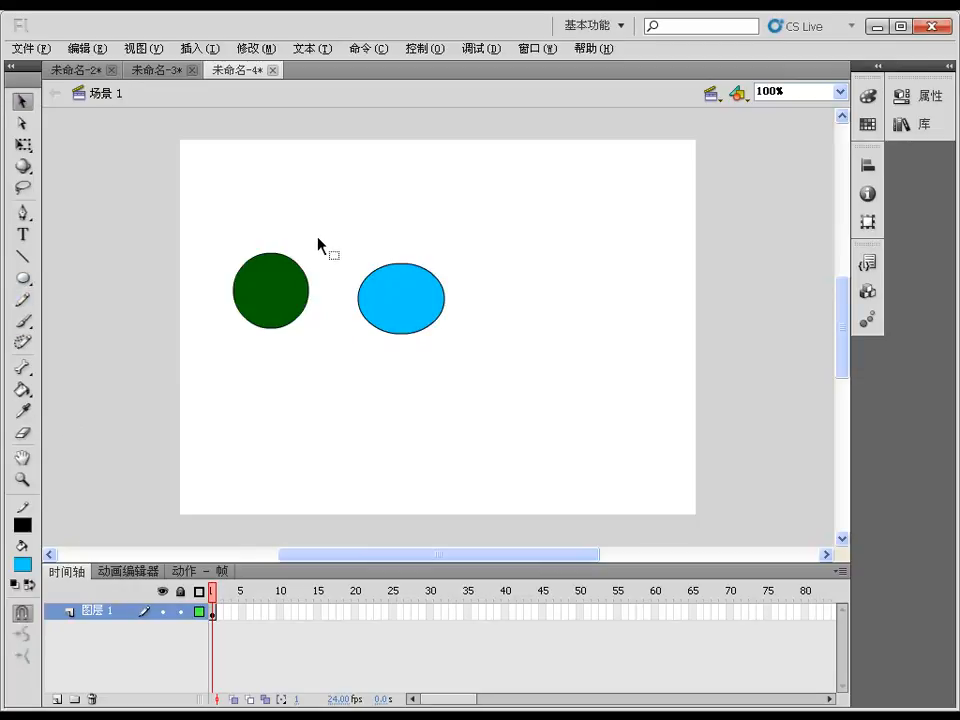
pyautogui.moveTo(315, 242); pyautogui.dragTo(514, 394)
pyautogui.press('F8')
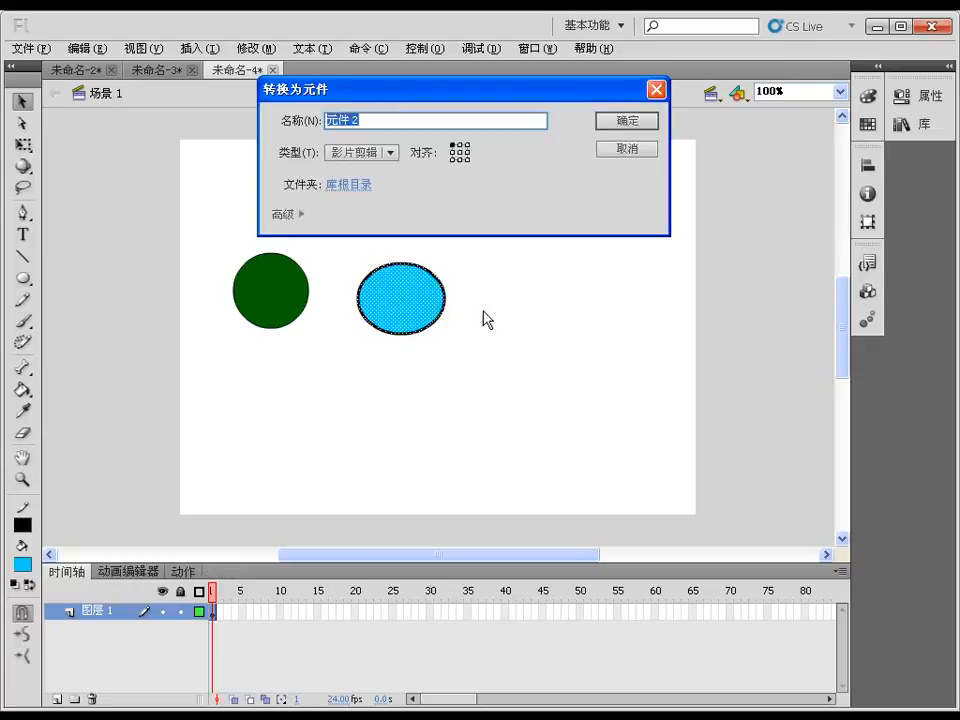
pyautogui.click(612, 122)
# - Send the blue ellipse back one level while it overlaps the green circle, and finish with it moved clear of the circle
pyautogui.moveTo(420, 311); pyautogui.dragTo(327, 320)
pyautogui.rightClick(318, 316)
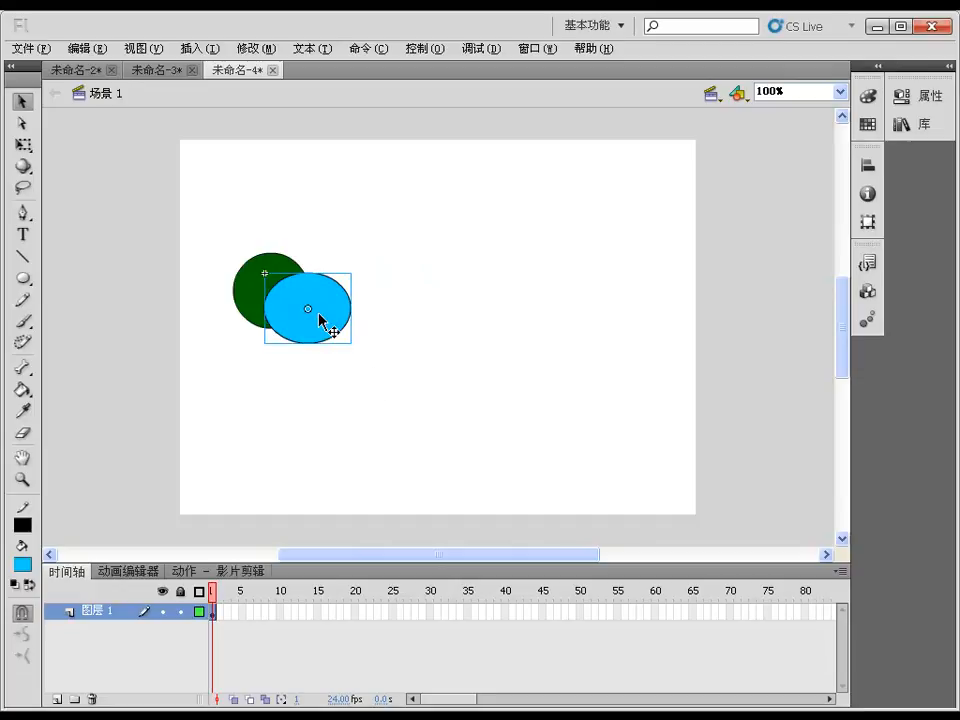
pyautogui.moveTo(400, 577)
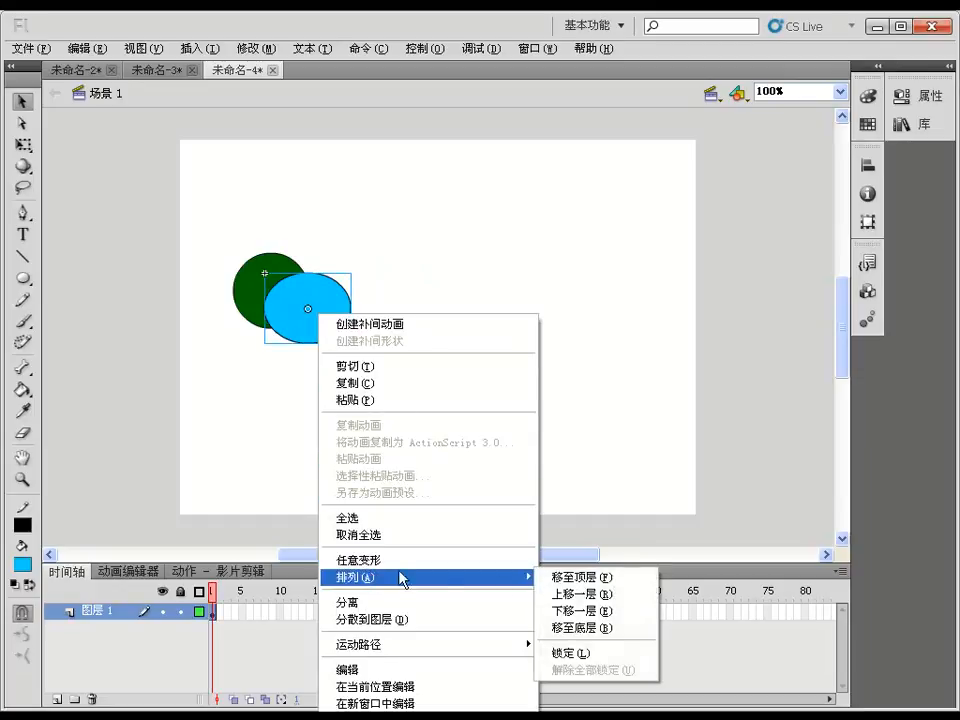
pyautogui.click(560, 611)
pyautogui.click(288, 309)
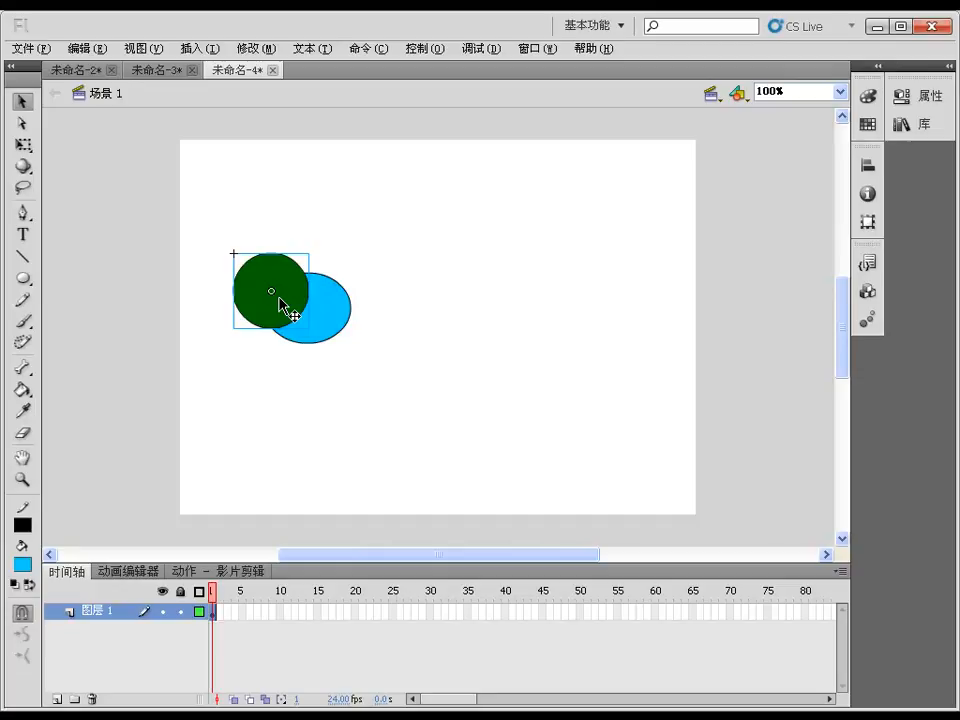
pyautogui.click(338, 312)
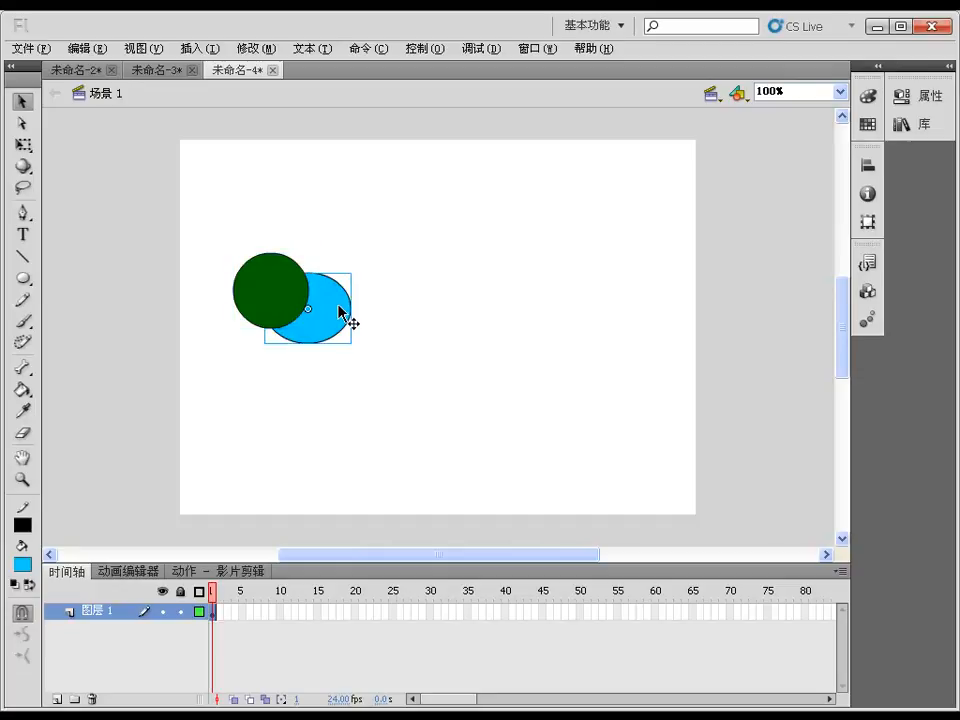
pyautogui.moveTo(334, 317); pyautogui.dragTo(470, 353)
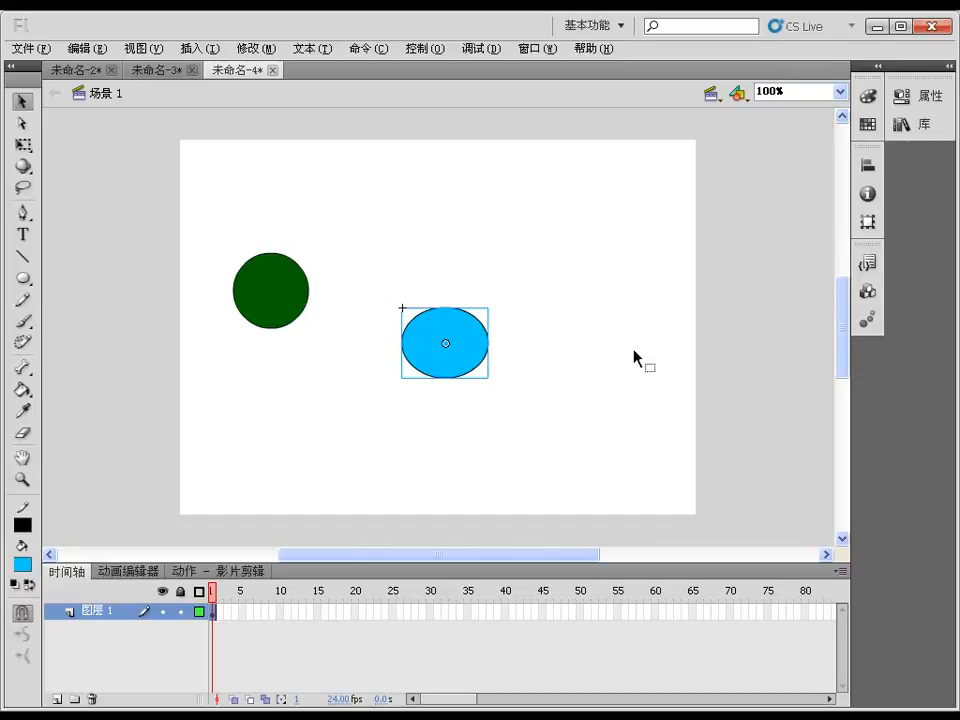
# - Display the document's scene list and add a second scene
pyautogui.click(712, 94)
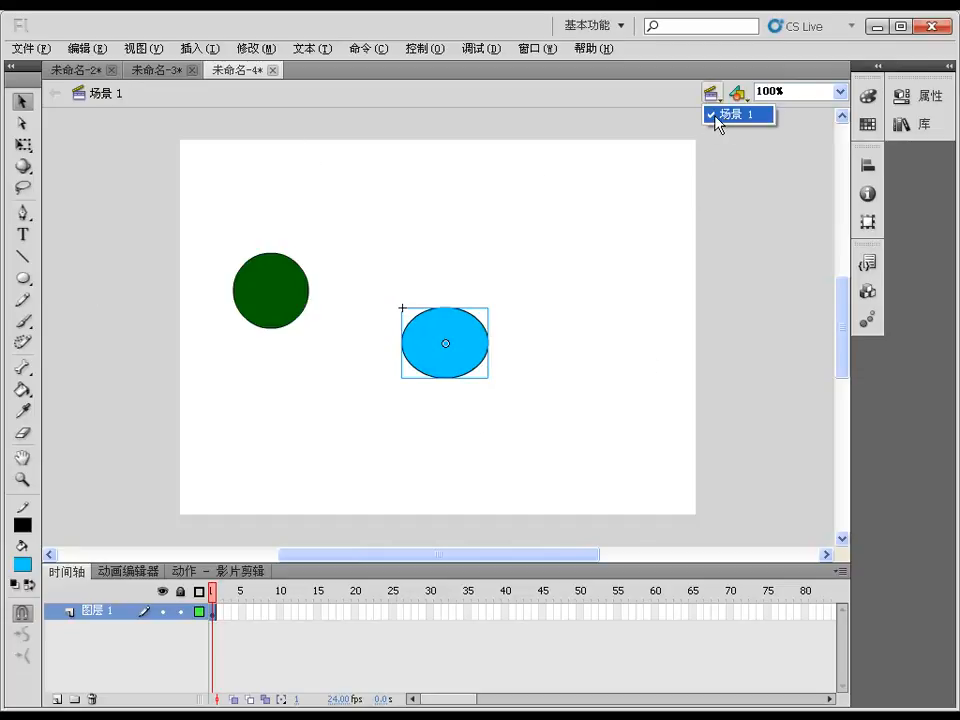
pyautogui.click(532, 48)
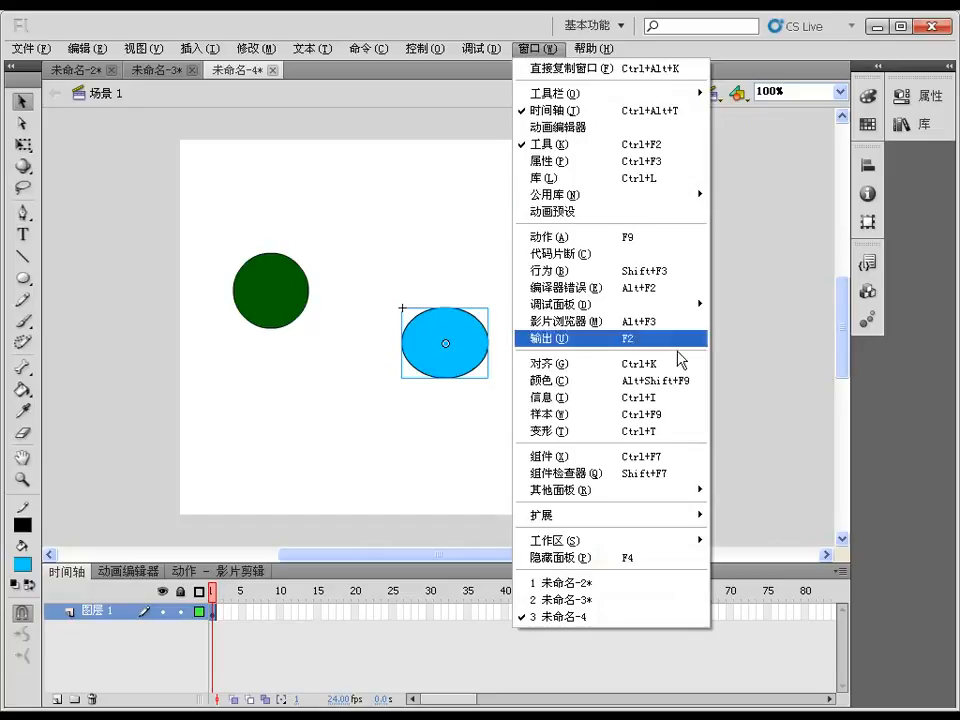
pyautogui.moveTo(680, 490)
pyautogui.click(708, 522)
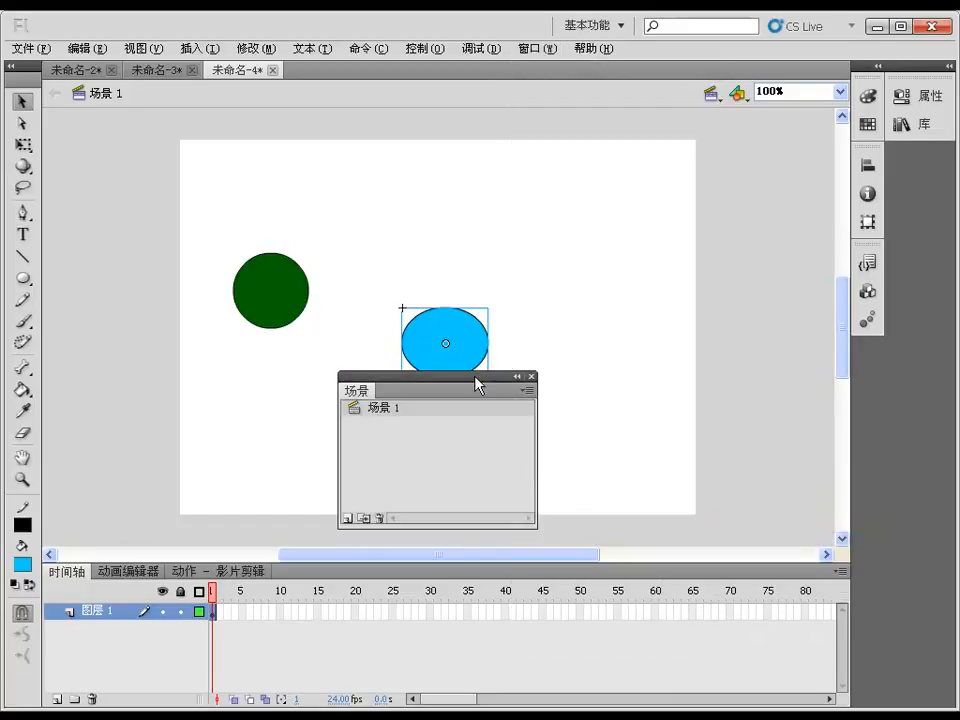
pyautogui.moveTo(482, 377); pyautogui.dragTo(703, 241)
pyautogui.click(569, 382)
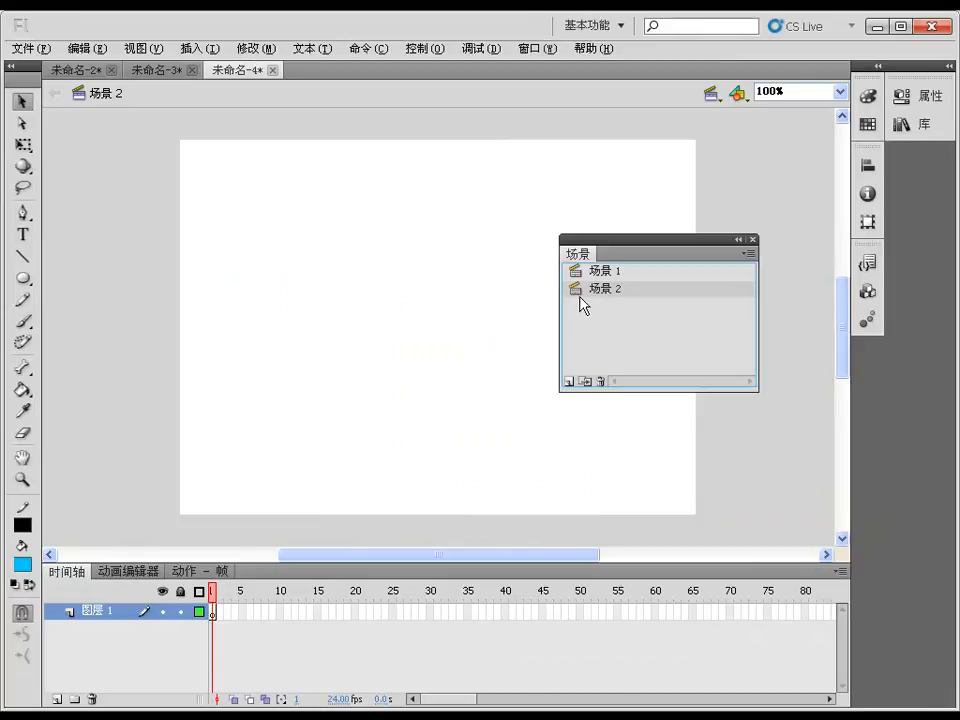
# - Draw a large blue ellipse in 场景 2 and compare that scene with 场景 1
pyautogui.click(22, 279)
pyautogui.moveTo(254, 223); pyautogui.dragTo(483, 421)
pyautogui.click(610, 271)
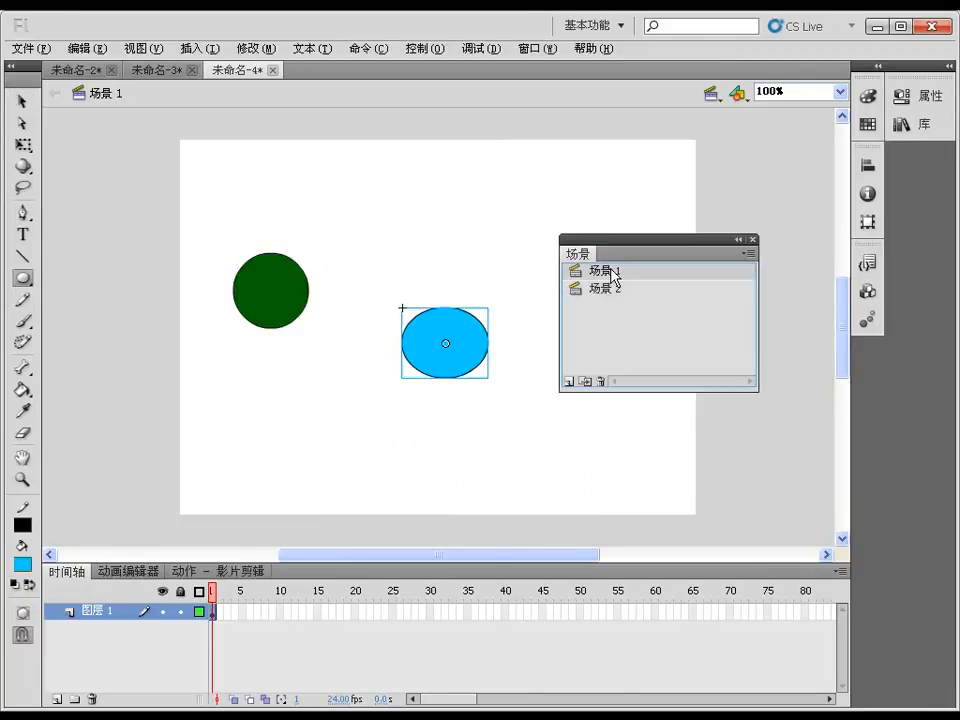
pyautogui.click(606, 289)
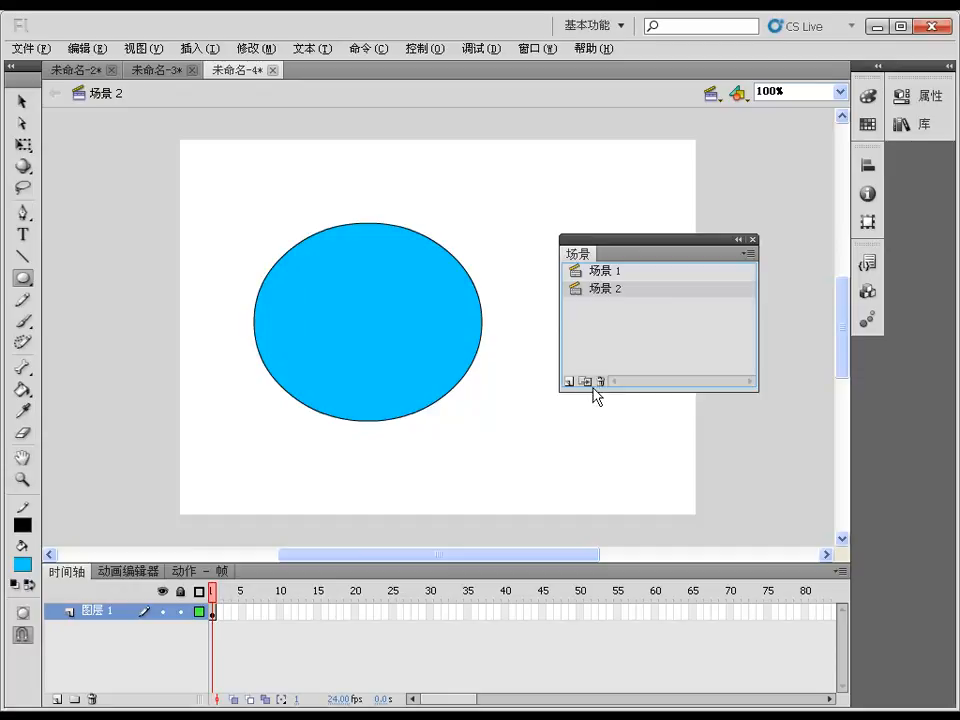
# - Reorder the scenes so 场景 1 comes after 场景 2, and view both scenes in turn, ending on 场景 2
pyautogui.click(590, 272)
pyautogui.moveTo(582, 277)
pyautogui.mouseDown()
pyautogui.moveTo(575, 318)
pyautogui.moveTo(589, 300)
pyautogui.moveTo(581, 302)
pyautogui.mouseUp()
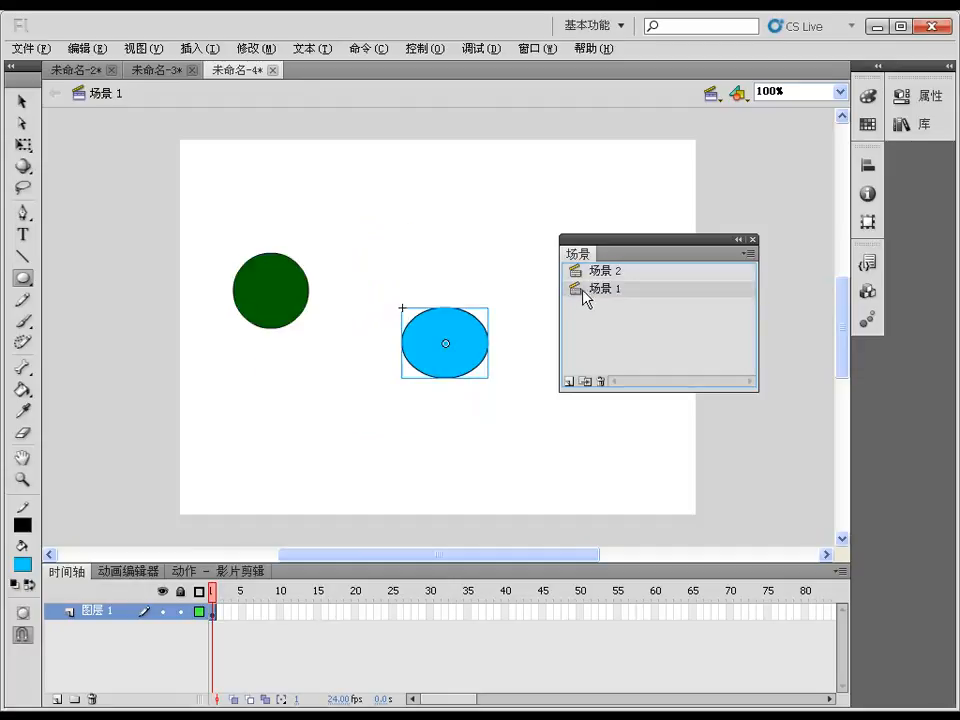
pyautogui.click(594, 272)
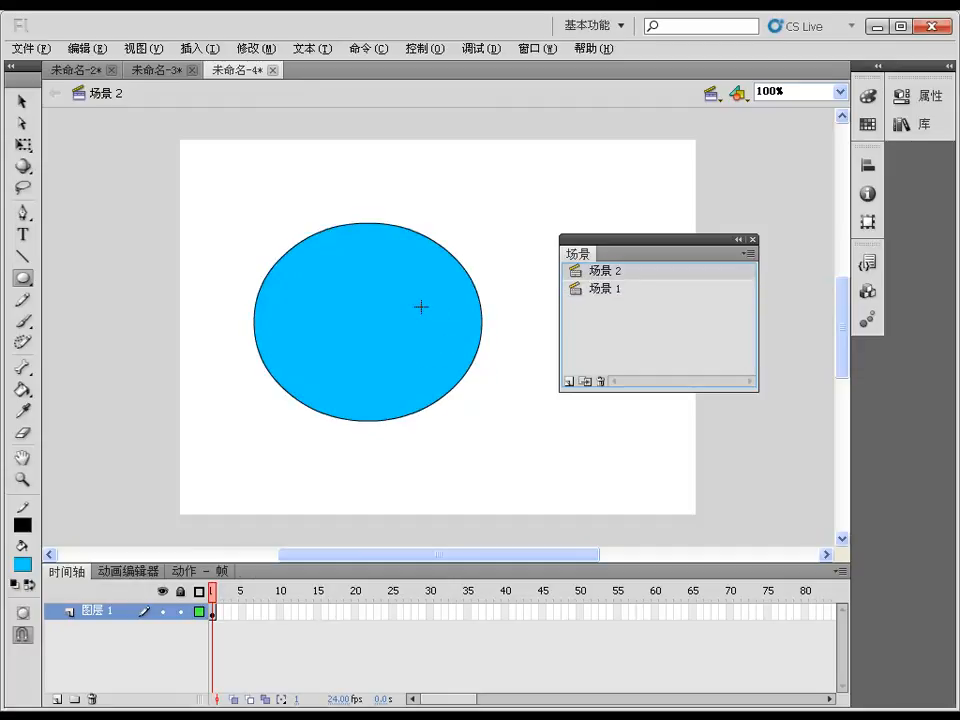
pyautogui.click(596, 287)
pyautogui.click(591, 271)
pyautogui.click(591, 285)
pyautogui.click(593, 272)
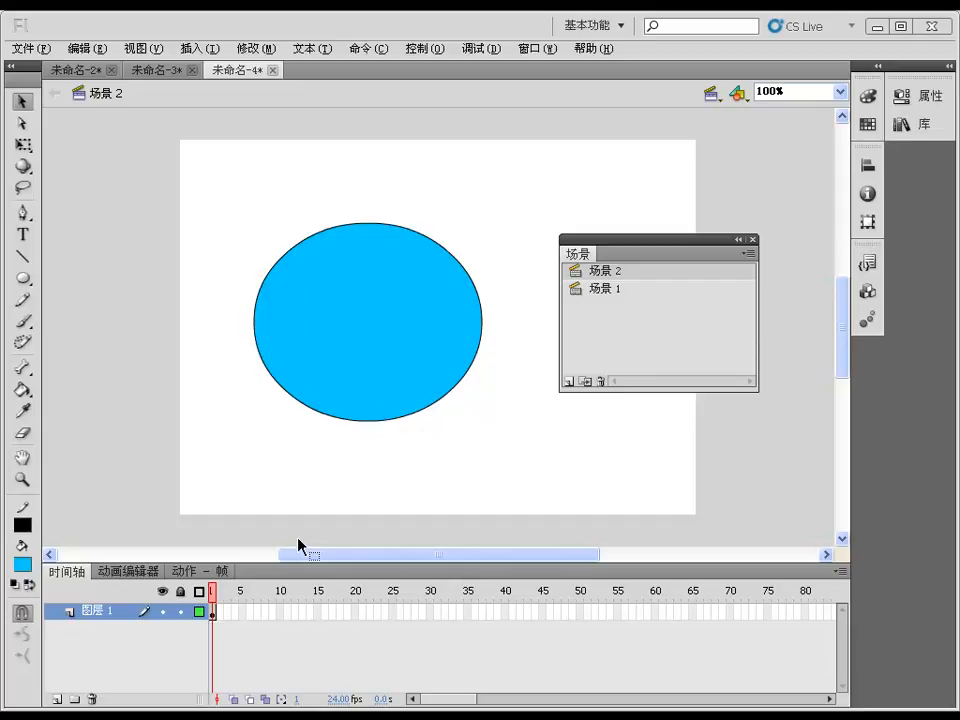
# - Add the script stop(); to frame 1 of 图层 1 in 场景 2
pyautogui.click(212, 611)
pyautogui.click(203, 571)
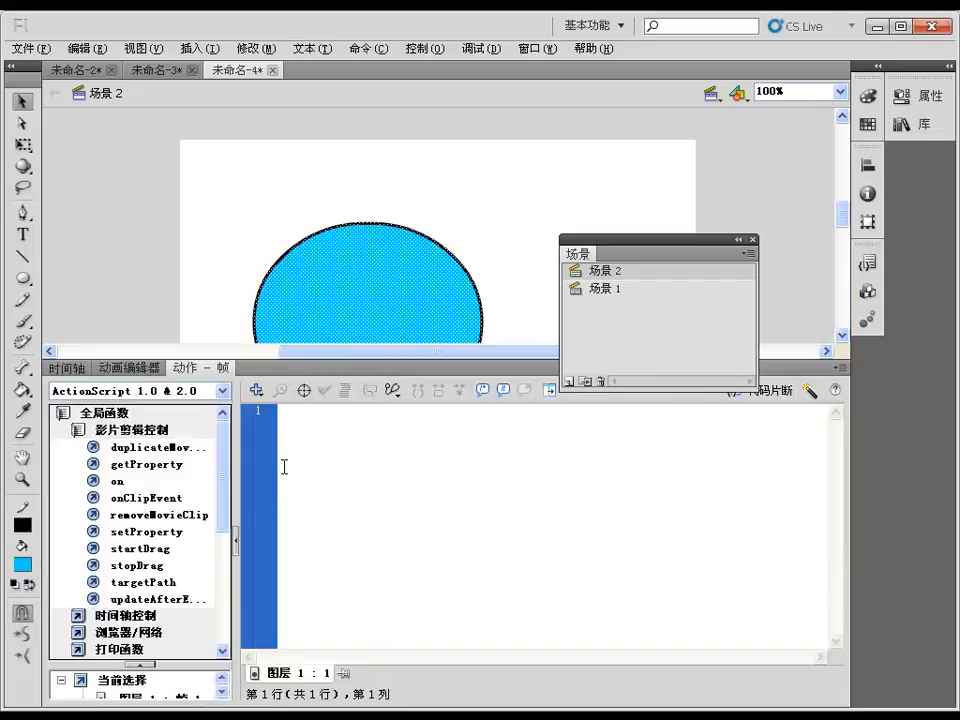
pyautogui.write('stop();')
pyautogui.press('Return')
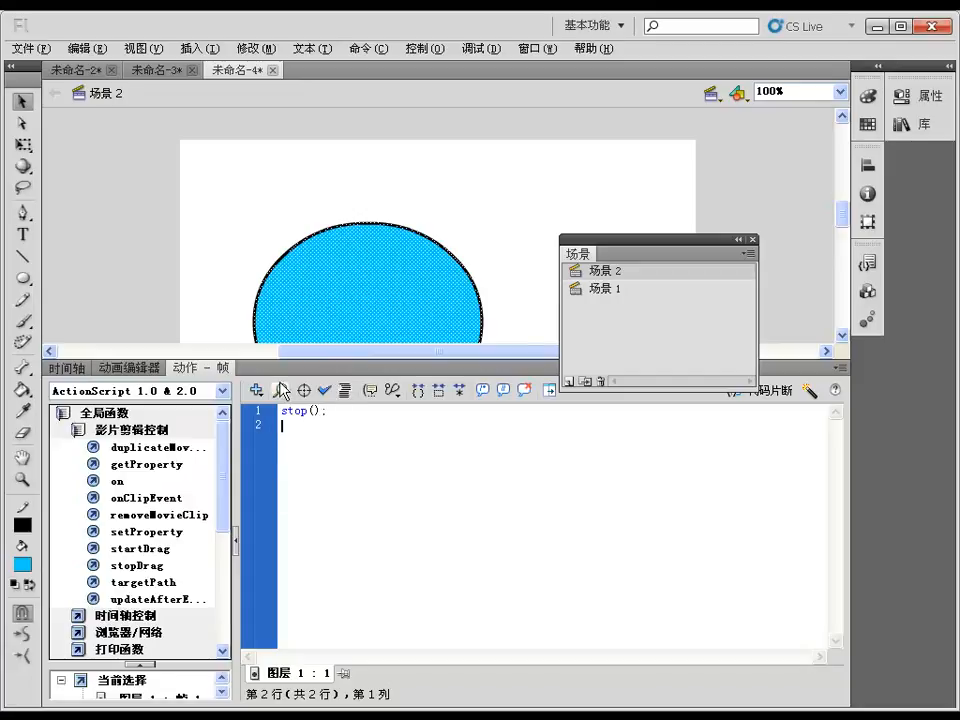
pyautogui.click(68, 368)
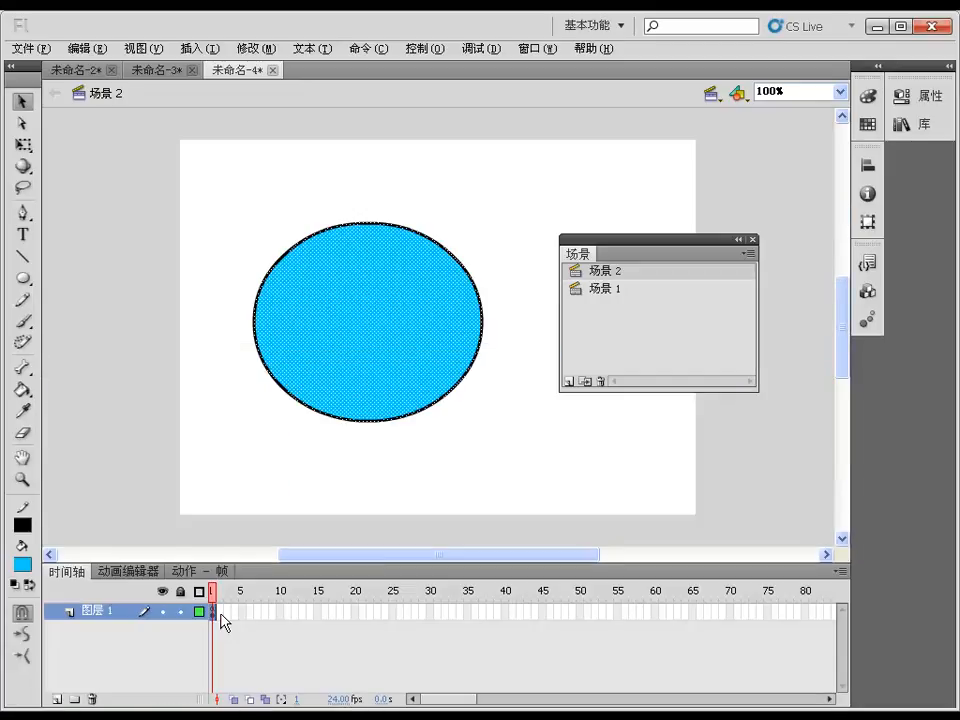
# - Add a new layer and place it beneath 图层 1, leaving the new layer's first frame selected
pyautogui.click(57, 699)
pyautogui.moveTo(122, 611); pyautogui.dragTo(130, 645)
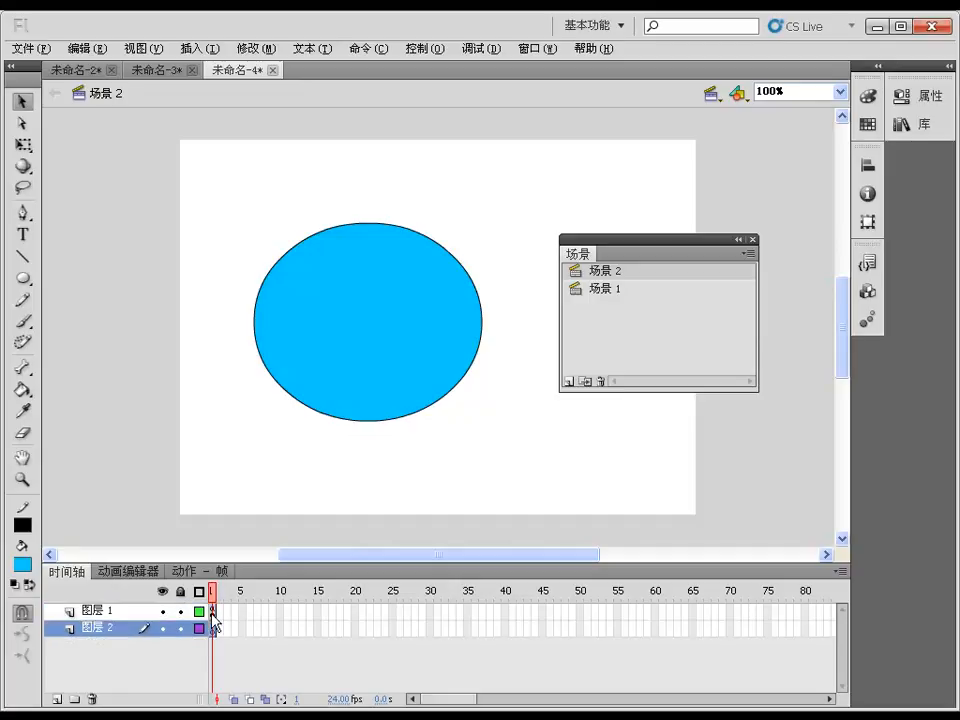
pyautogui.click(197, 612)
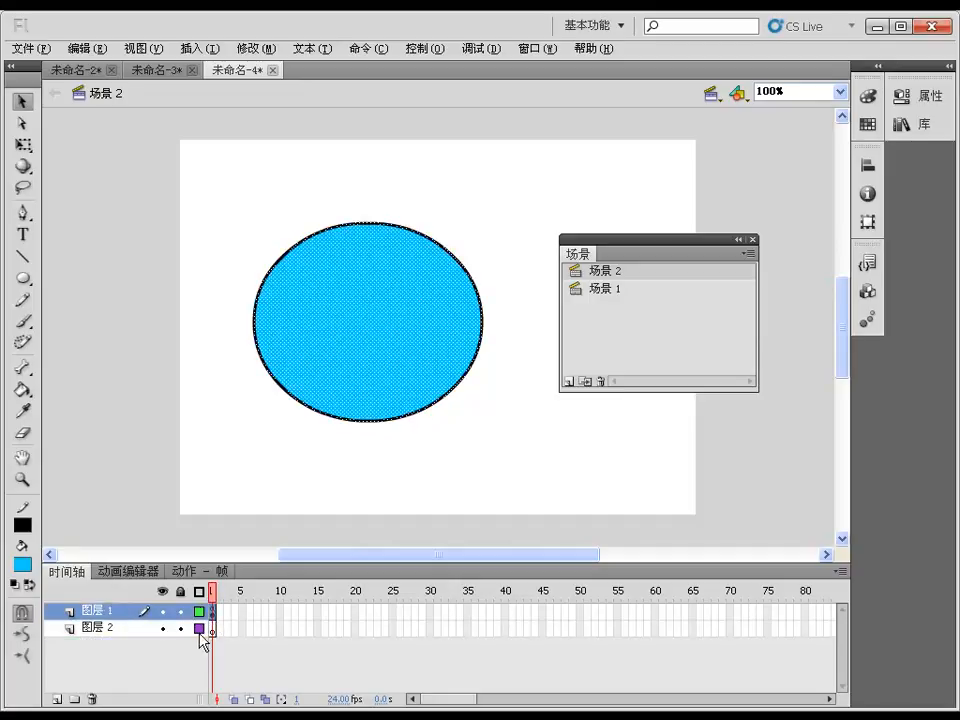
pyautogui.click(214, 630)
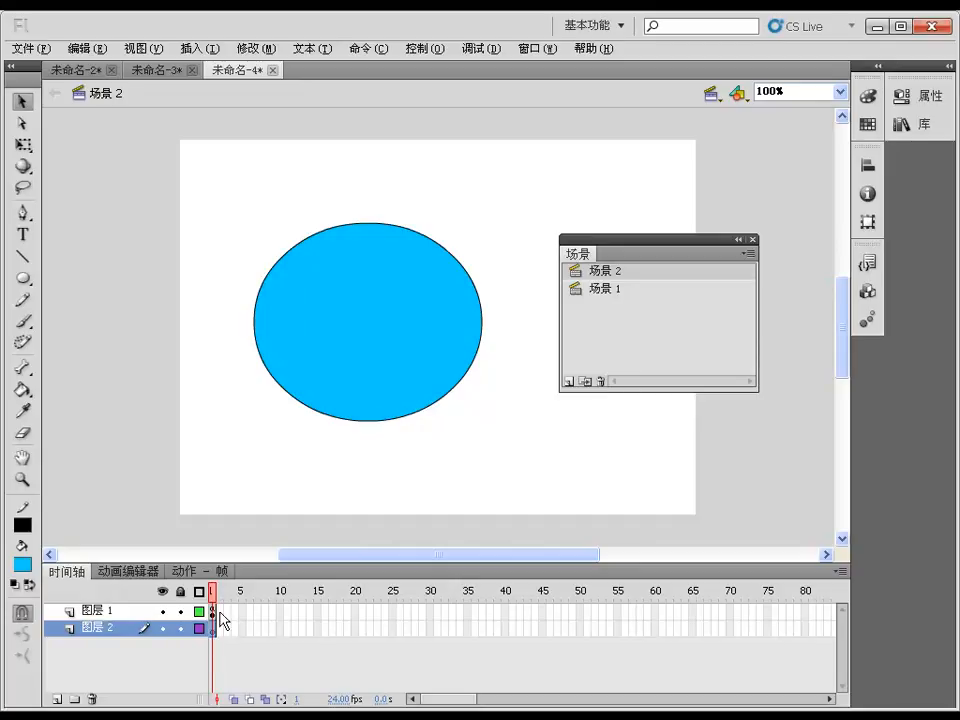
# - Insert a keyframe at frame 2 of 图层 1 and check its frame script
pyautogui.rightClick(223, 607)
pyautogui.click(318, 295)
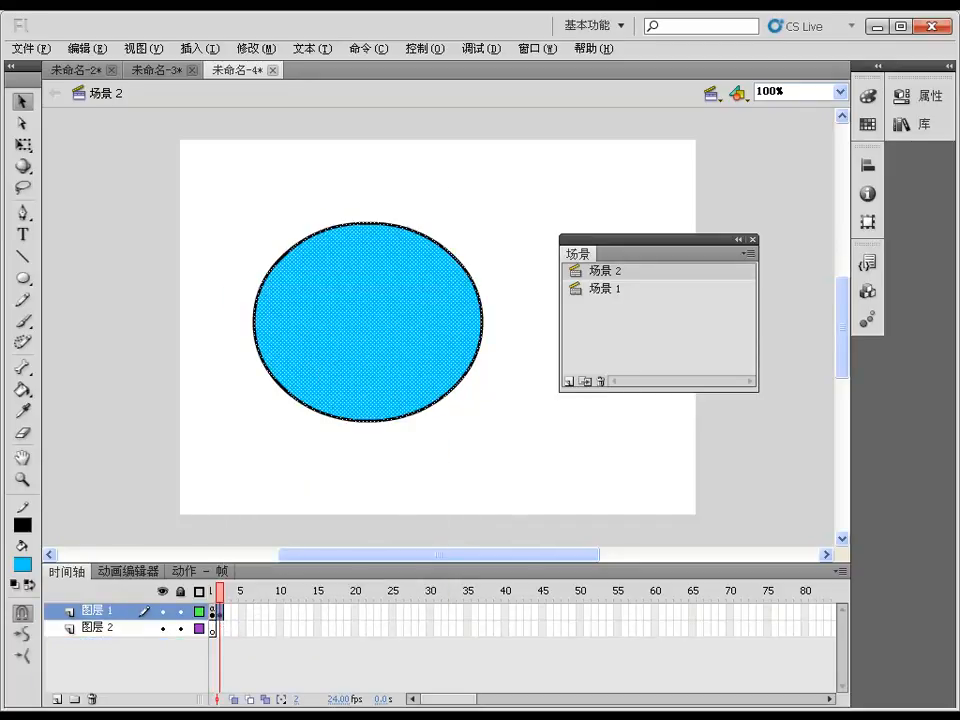
pyautogui.click(218, 570)
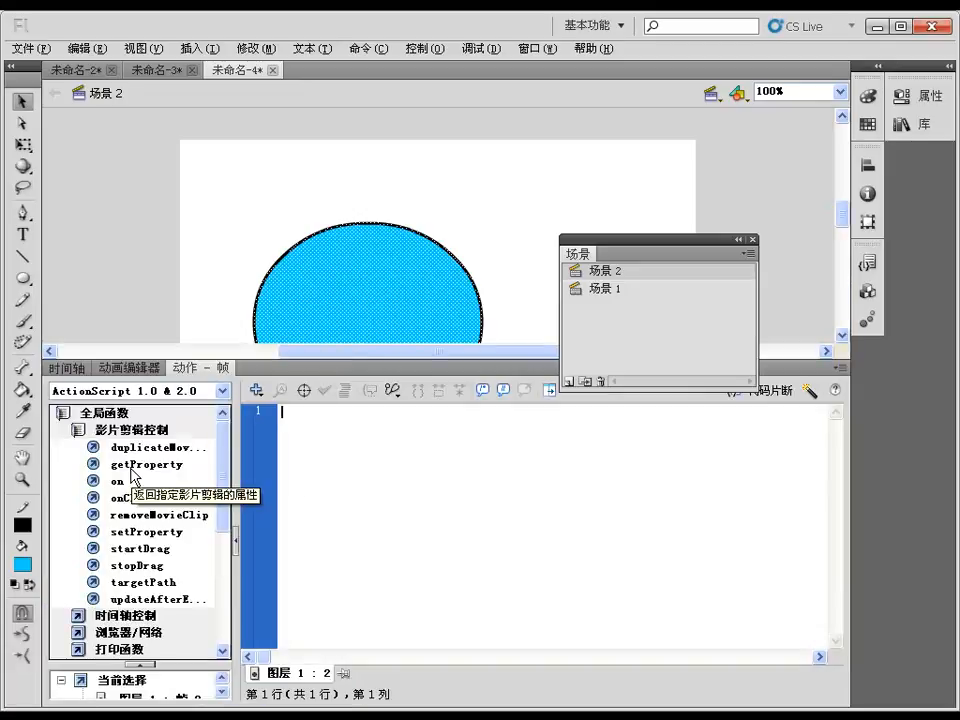
pyautogui.click(67, 368)
# - Select frames 1 and 2 of 图层 1 in turn to compare them, ending on frame 1
pyautogui.click(213, 410)
pyautogui.click(213, 408)
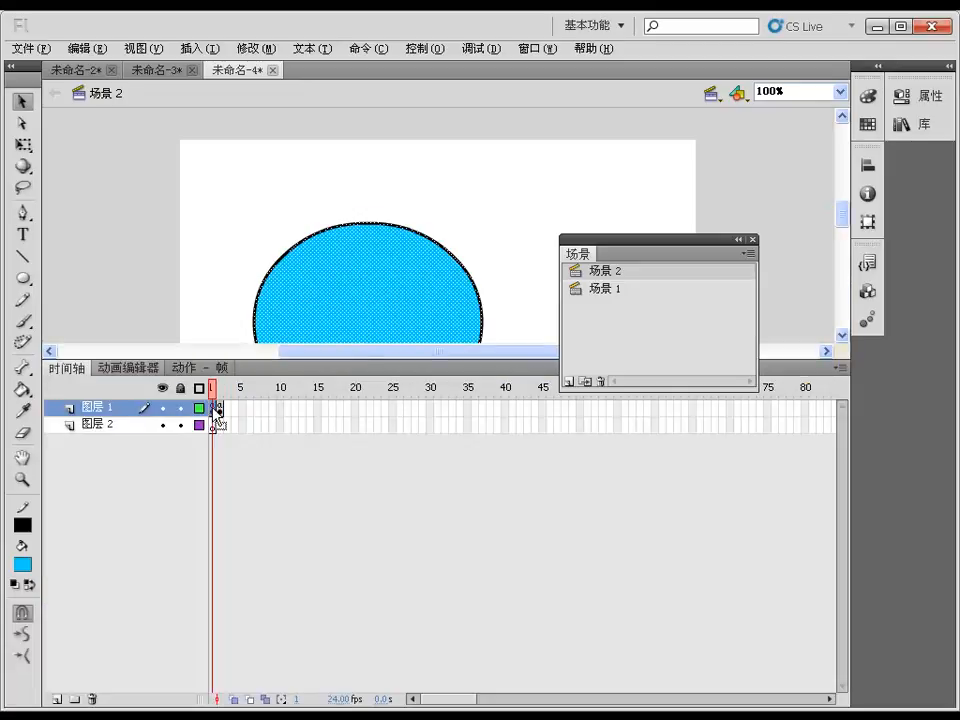
pyautogui.moveTo(215, 406); pyautogui.dragTo(222, 406)
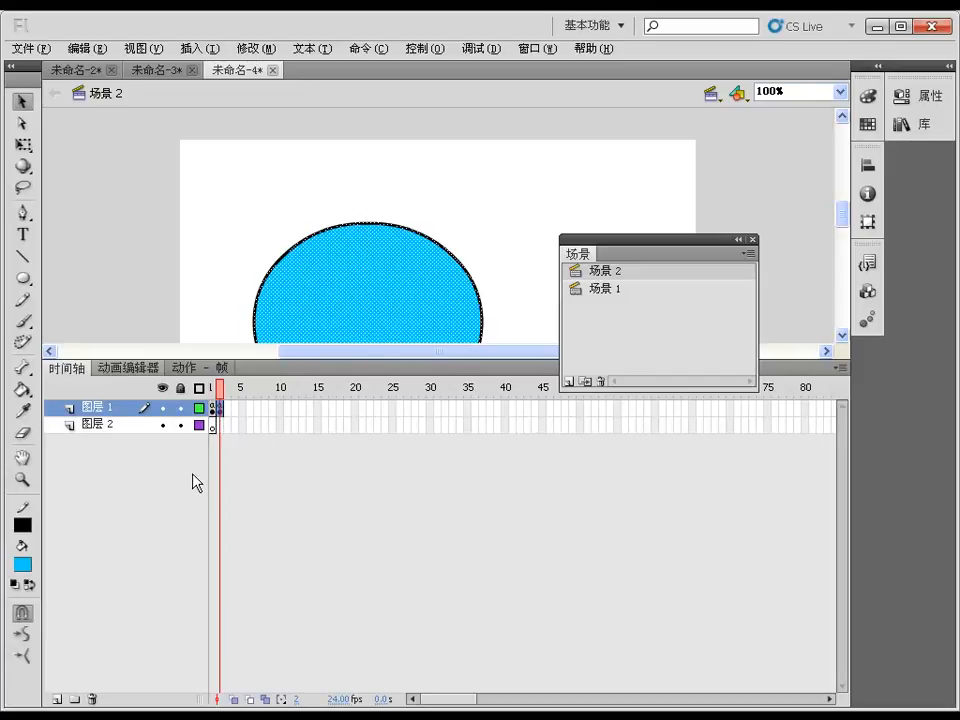
pyautogui.click(208, 408)
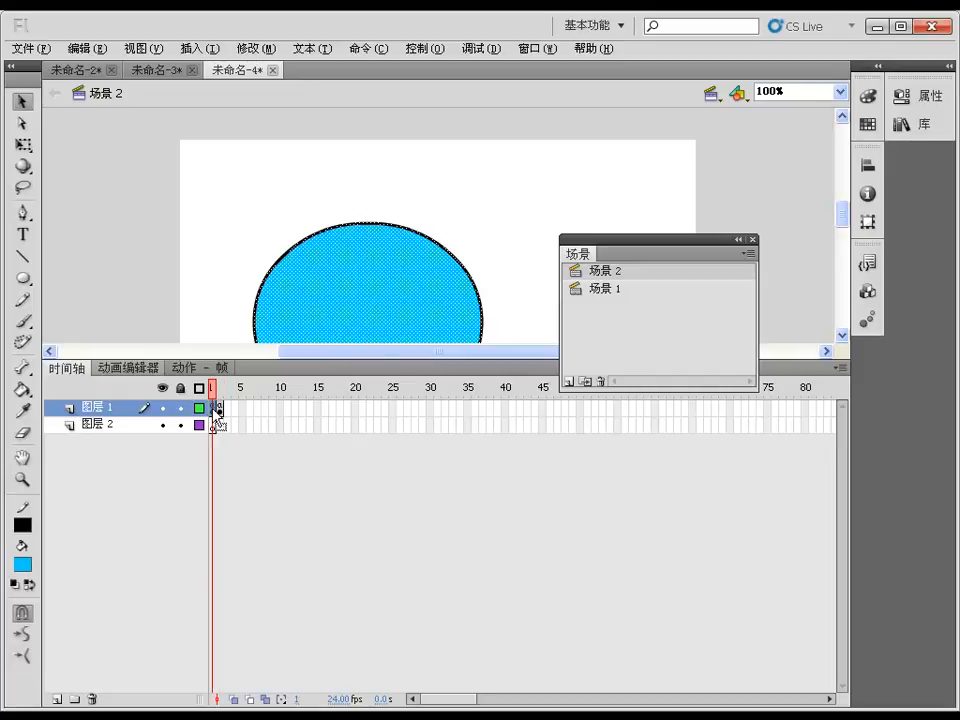
# - Select frame 1 of 图层 2 and frame 2 of 图层 1 in turn to compare them, and collapse the timeline
pyautogui.click(216, 425)
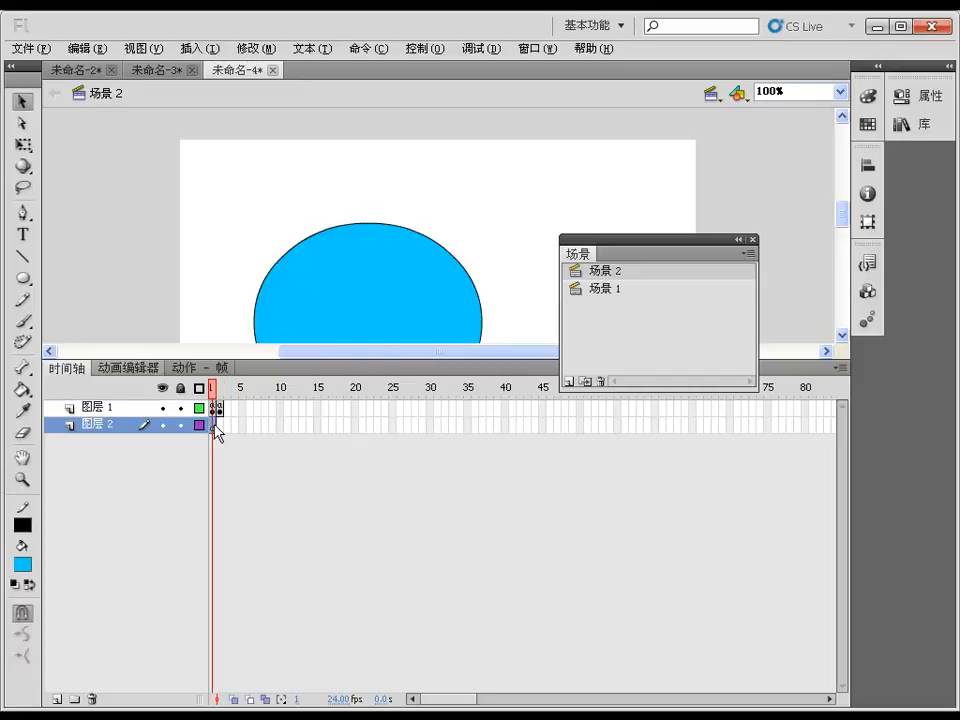
pyautogui.click(219, 408)
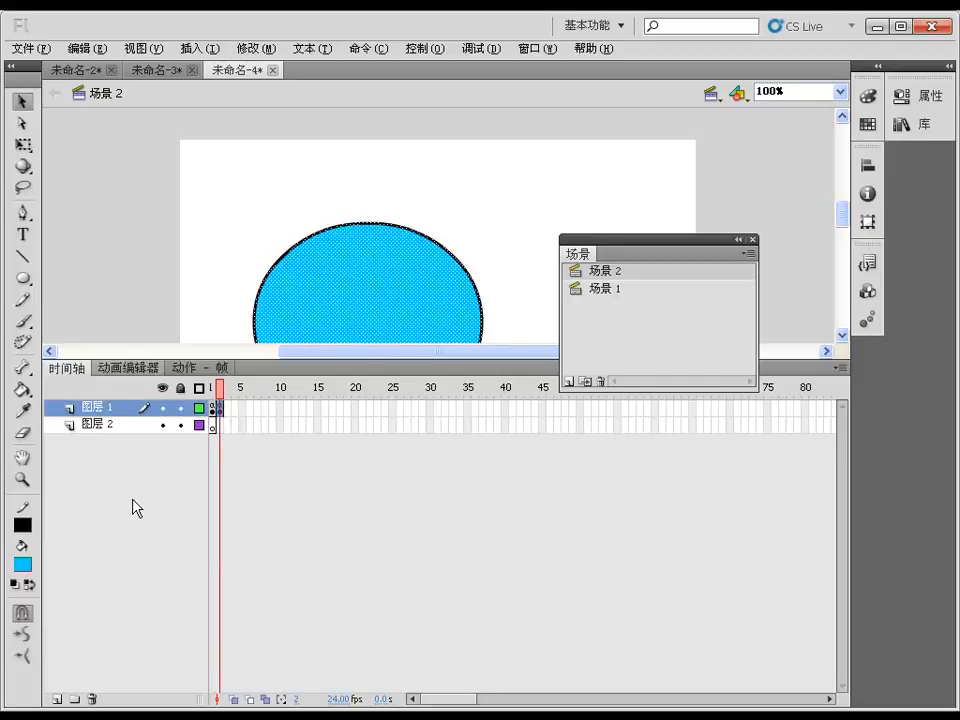
pyautogui.doubleClick(257, 372)
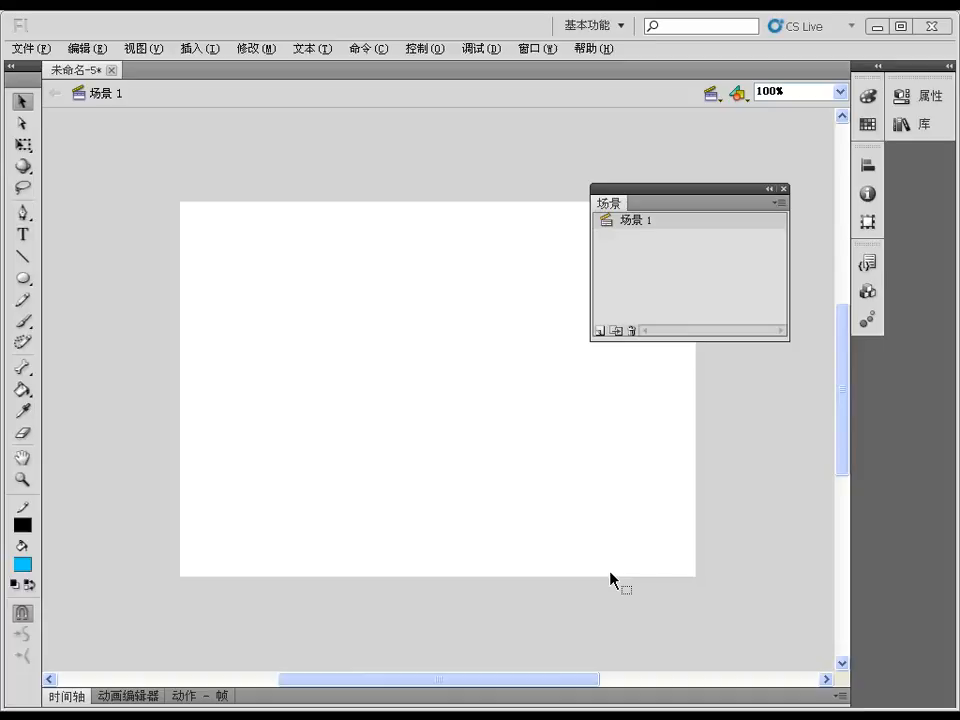
# - Draw a blue rectangle with corner radius 4 and a black outline, spanning about half the stage width, clear of the scene list
pyautogui.moveTo(698, 193); pyautogui.dragTo(732, 176)
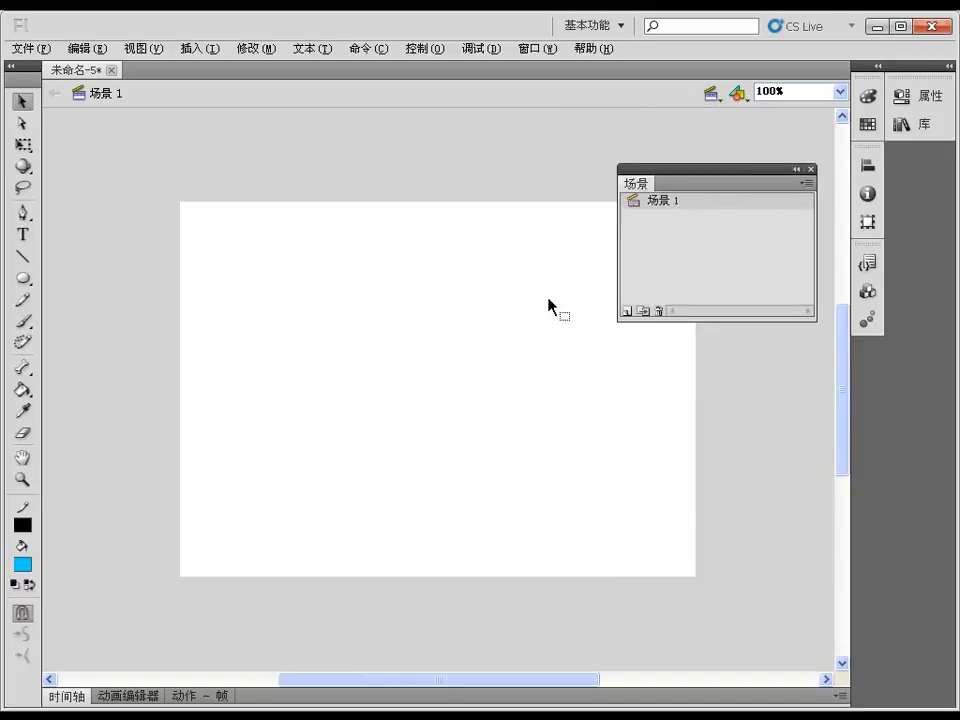
pyautogui.click(24, 277)
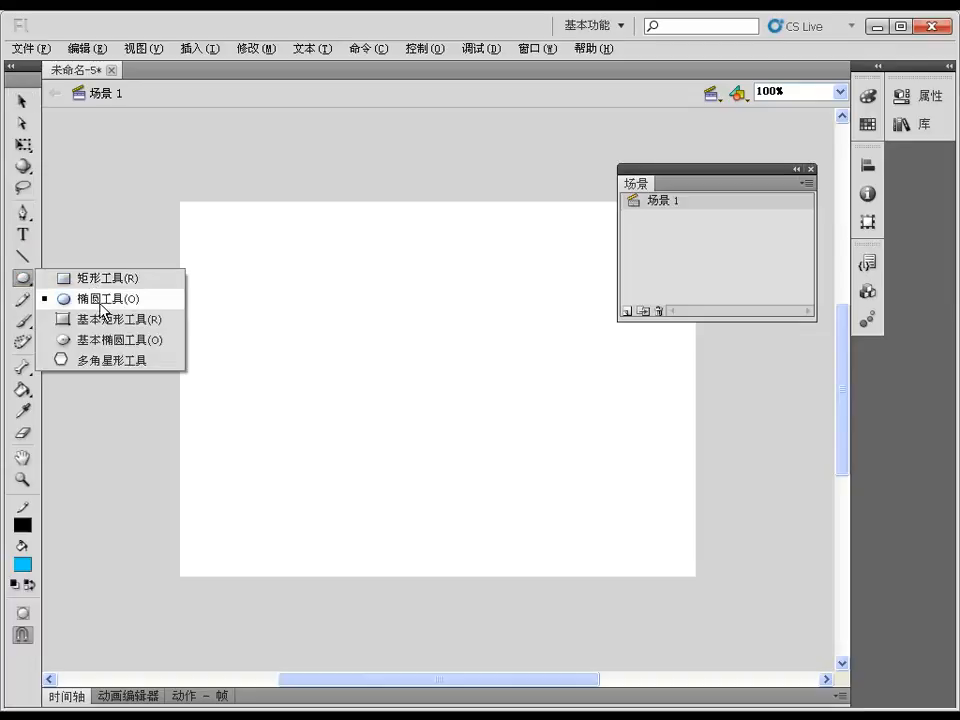
pyautogui.click(93, 284)
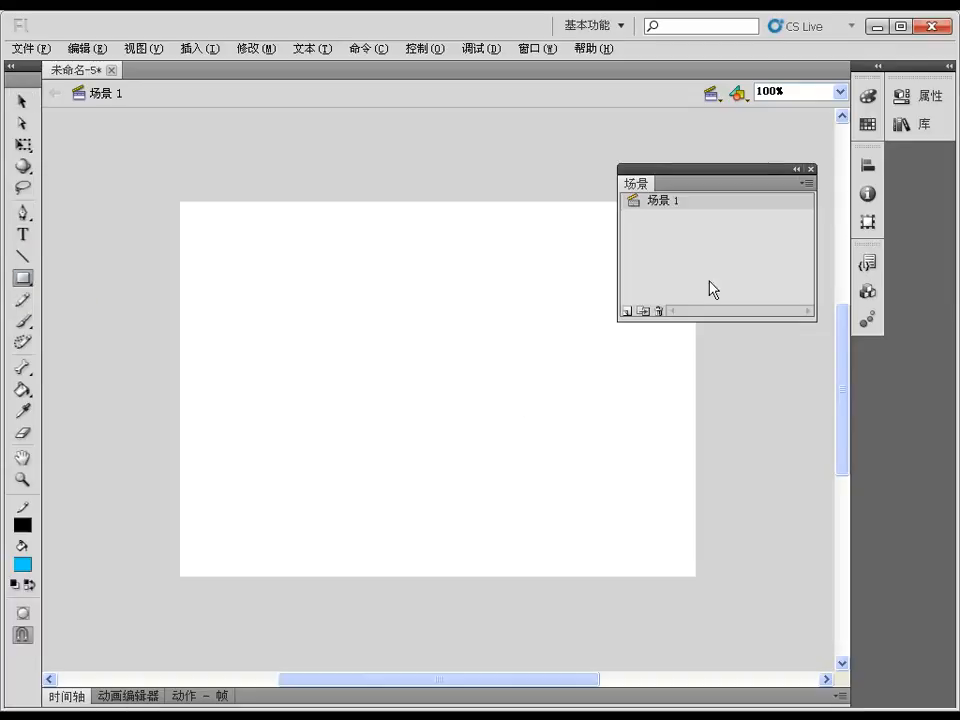
pyautogui.click(930, 96)
pyautogui.click(712, 366)
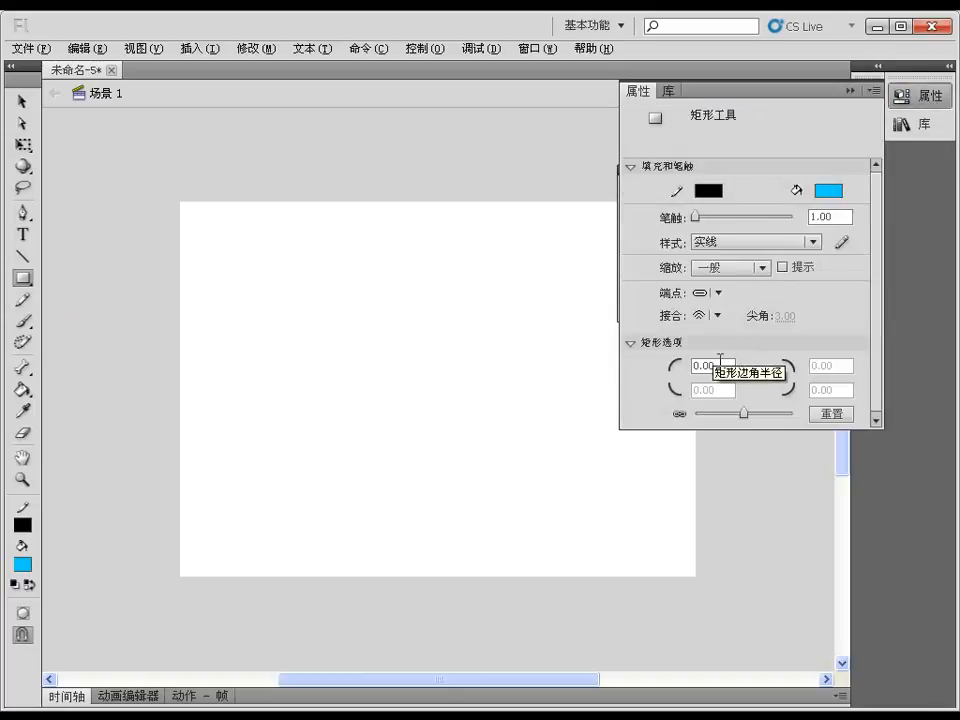
pyautogui.write('4')
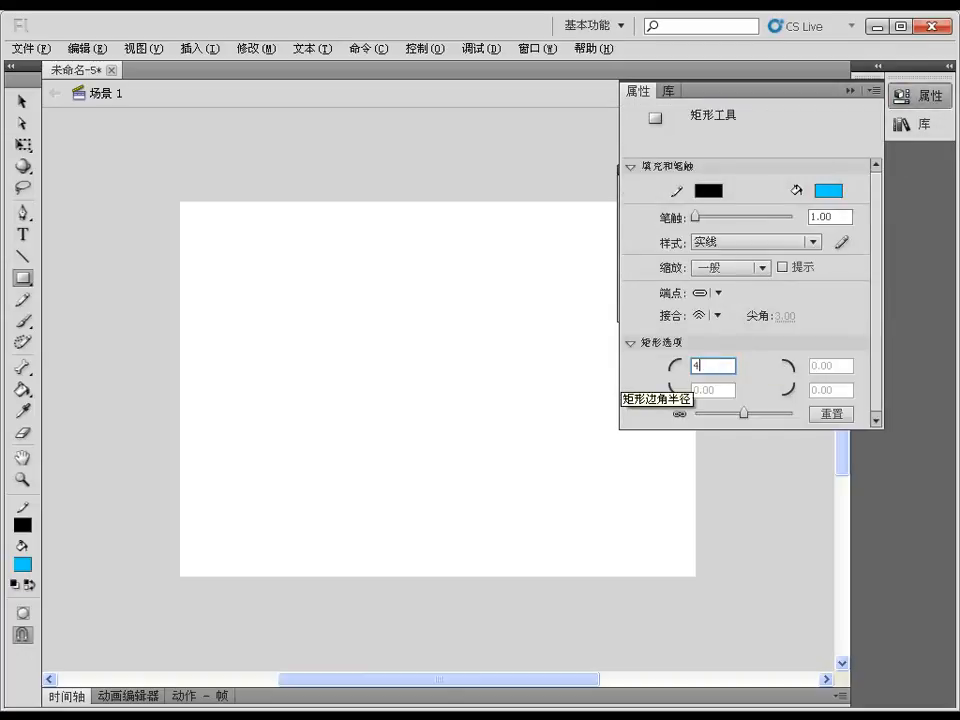
pyautogui.press('Return')
pyautogui.moveTo(221, 317); pyautogui.dragTo(490, 477)
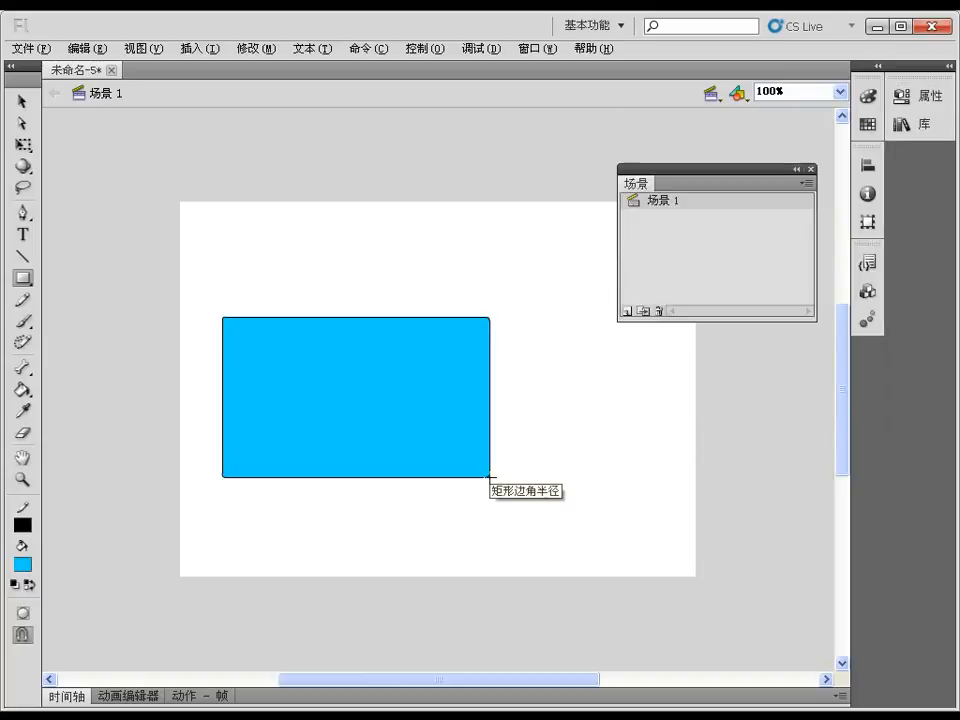
# - Recolour the whole rectangle with a #666666 stroke and a dark gray fill
pyautogui.click(22, 101)
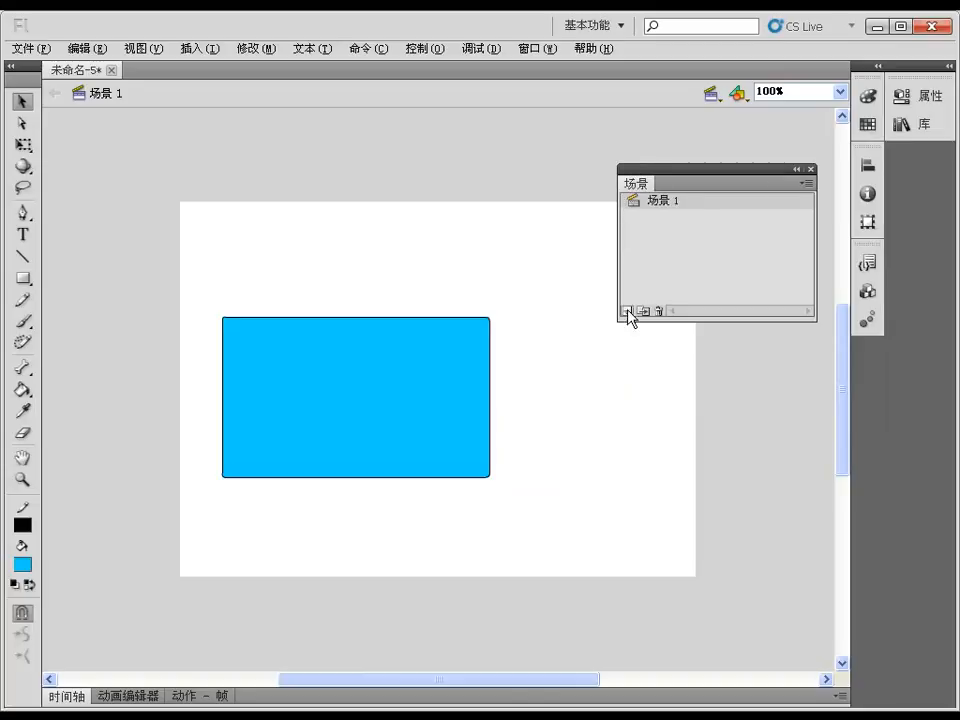
pyautogui.moveTo(182, 284); pyautogui.dragTo(546, 552)
pyautogui.click(22, 524)
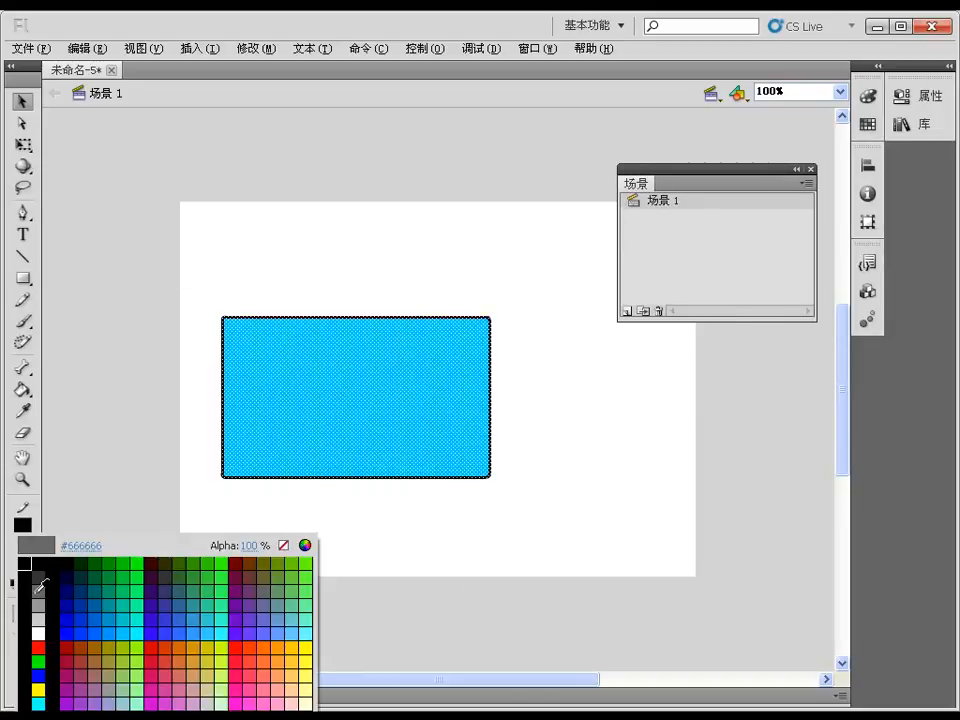
pyautogui.click(38, 592)
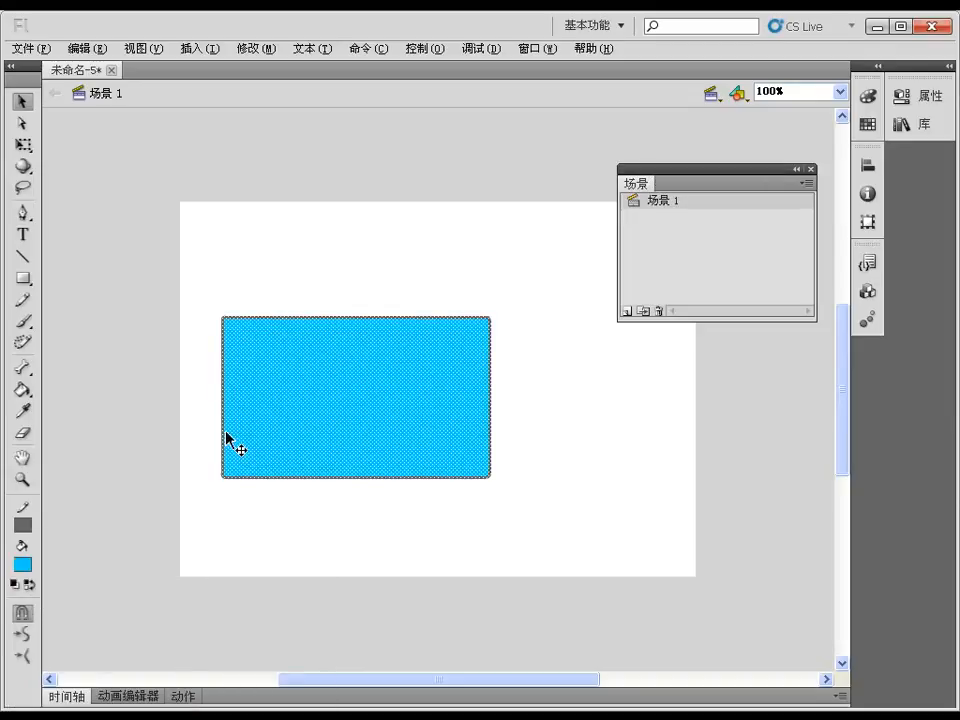
pyautogui.click(21, 566)
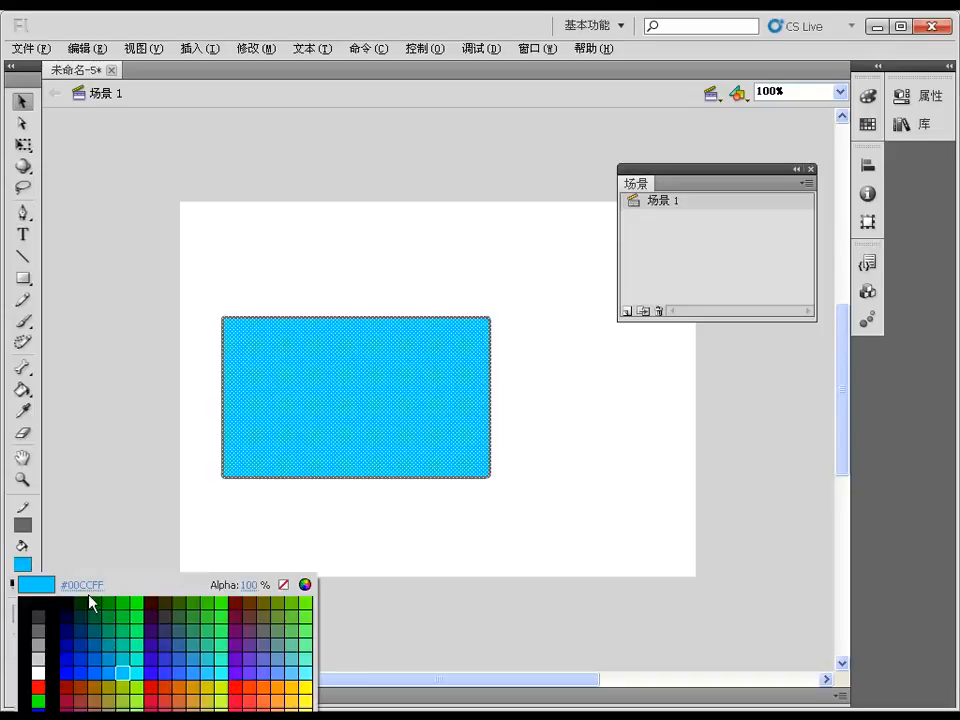
pyautogui.click(37, 621)
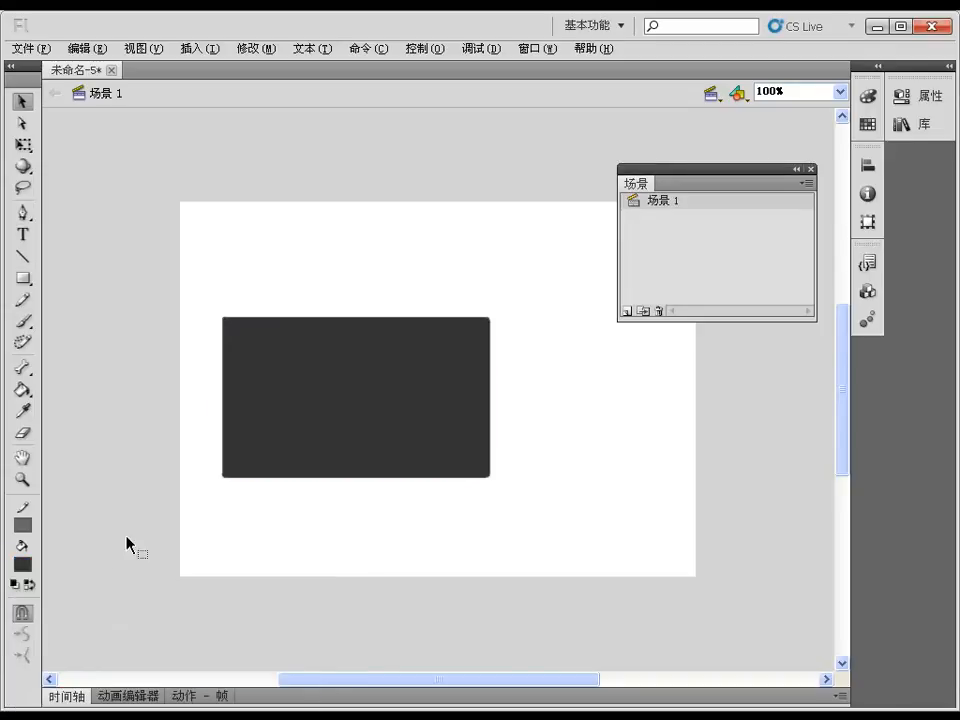
# - Swap the rectangle's grays, giving it a medium gray fill and a dark gray outline
pyautogui.moveTo(206, 292); pyautogui.dragTo(506, 561)
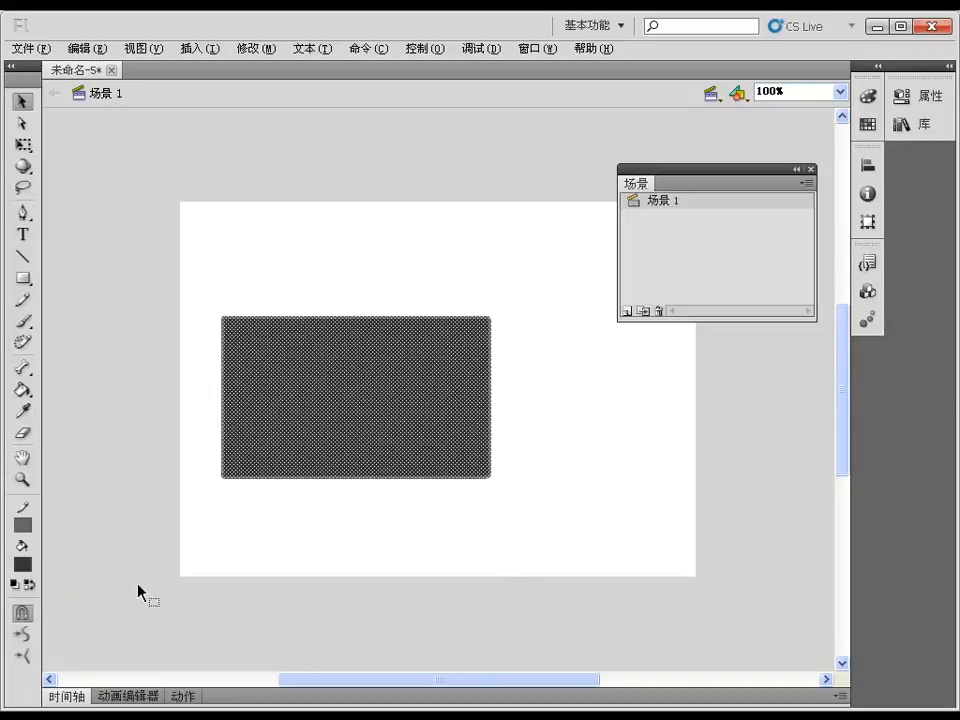
pyautogui.click(22, 565)
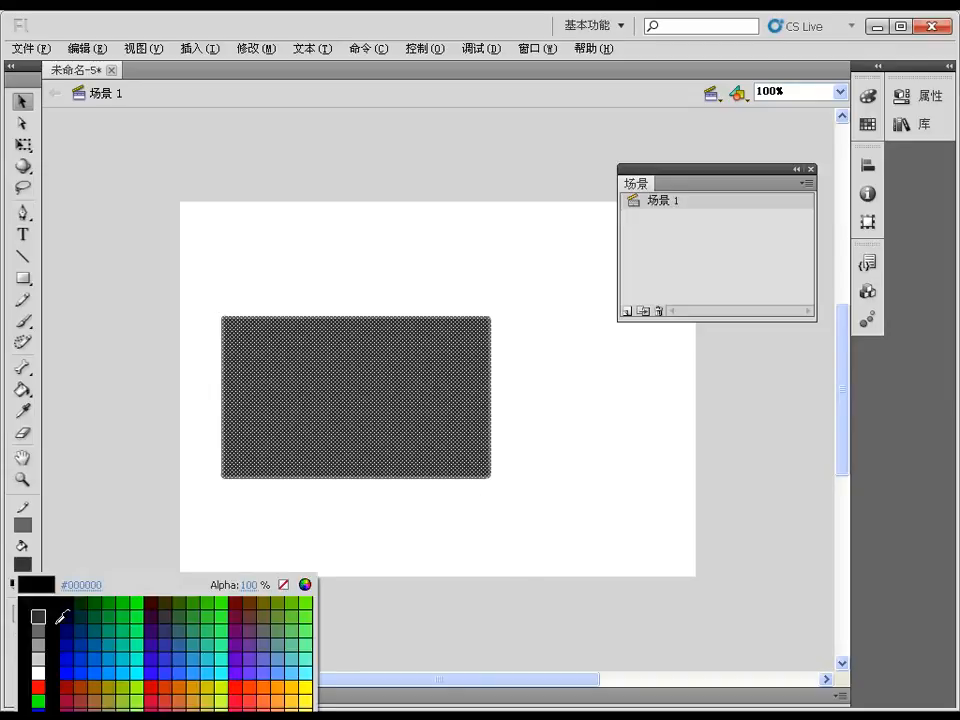
pyautogui.click(38, 634)
pyautogui.click(193, 437)
pyautogui.moveTo(193, 279); pyautogui.dragTo(522, 530)
pyautogui.click(23, 524)
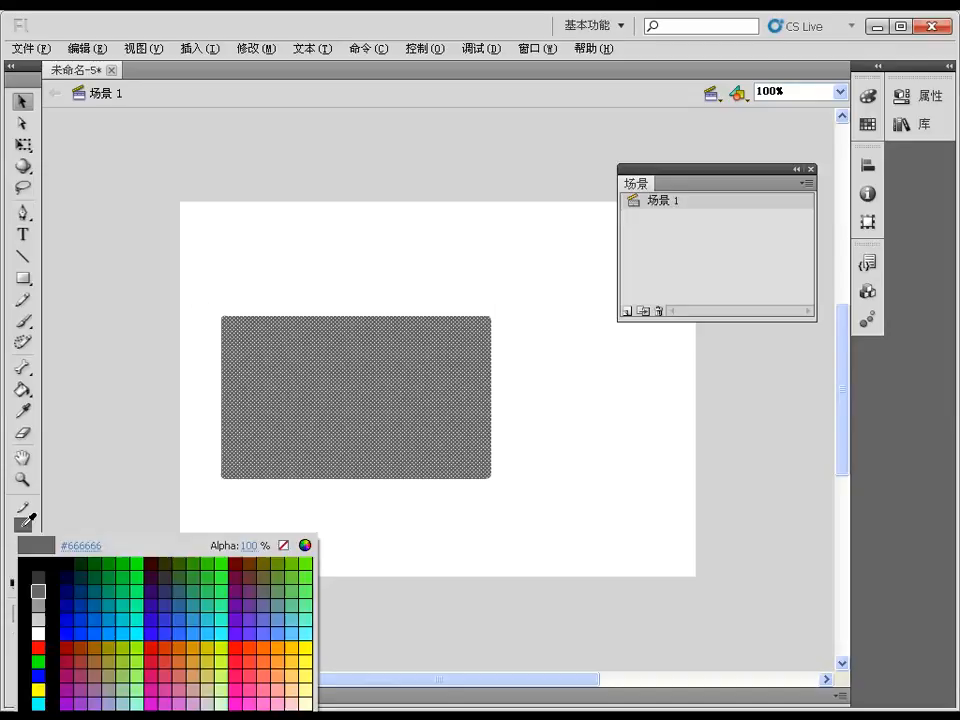
pyautogui.click(37, 574)
pyautogui.click(150, 470)
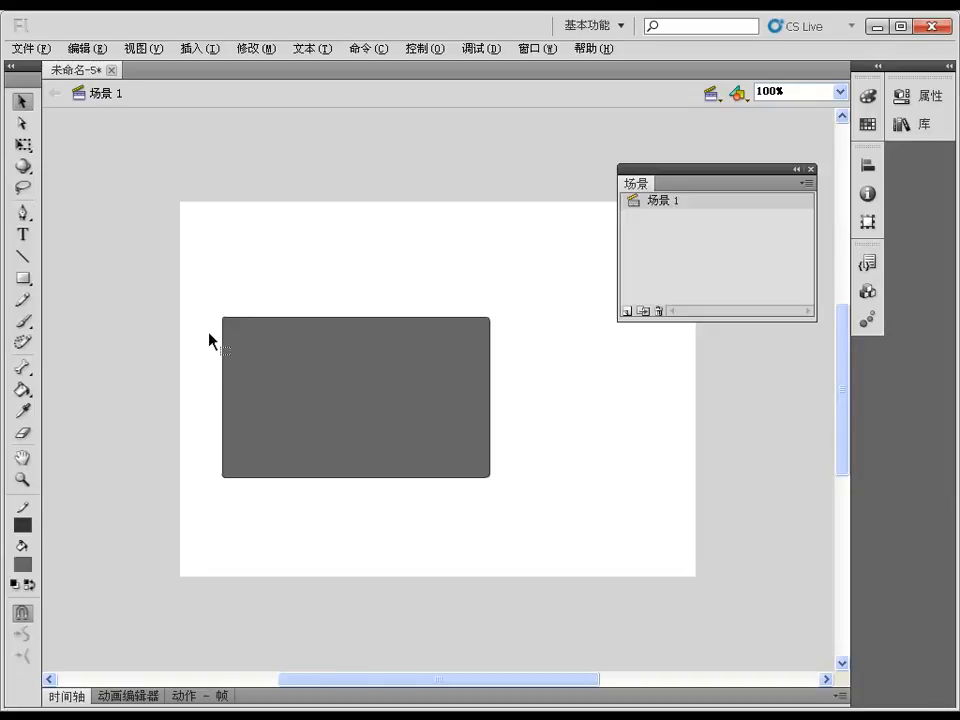
# - Fill the rectangle with a lighter gray except for a thin strip along its top edge
pyautogui.moveTo(210, 330); pyautogui.dragTo(522, 515)
pyautogui.click(26, 564)
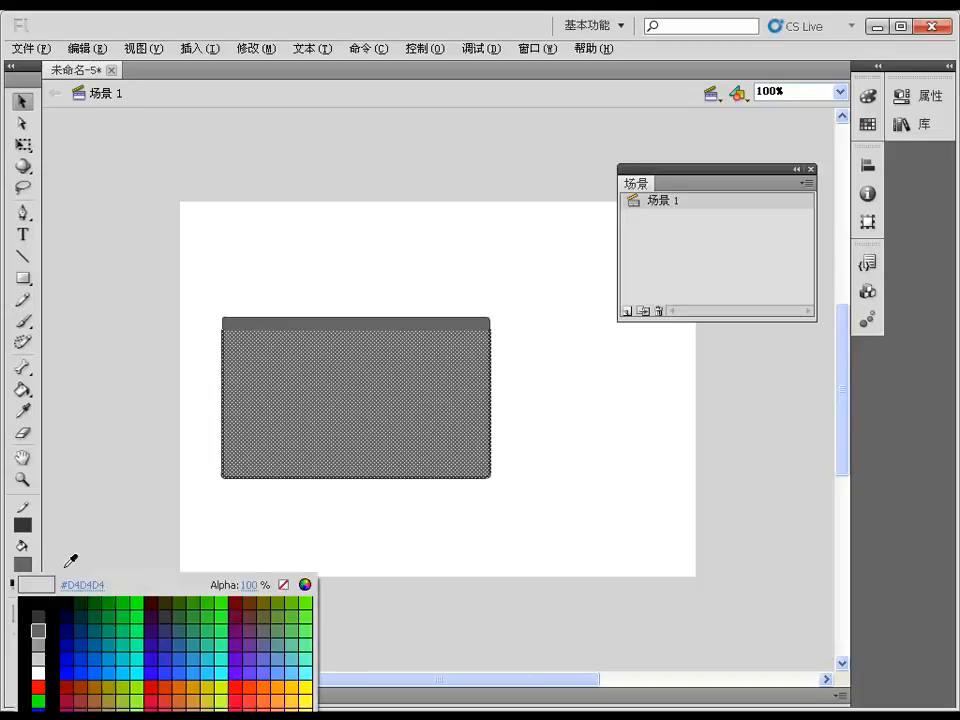
pyautogui.click(39, 655)
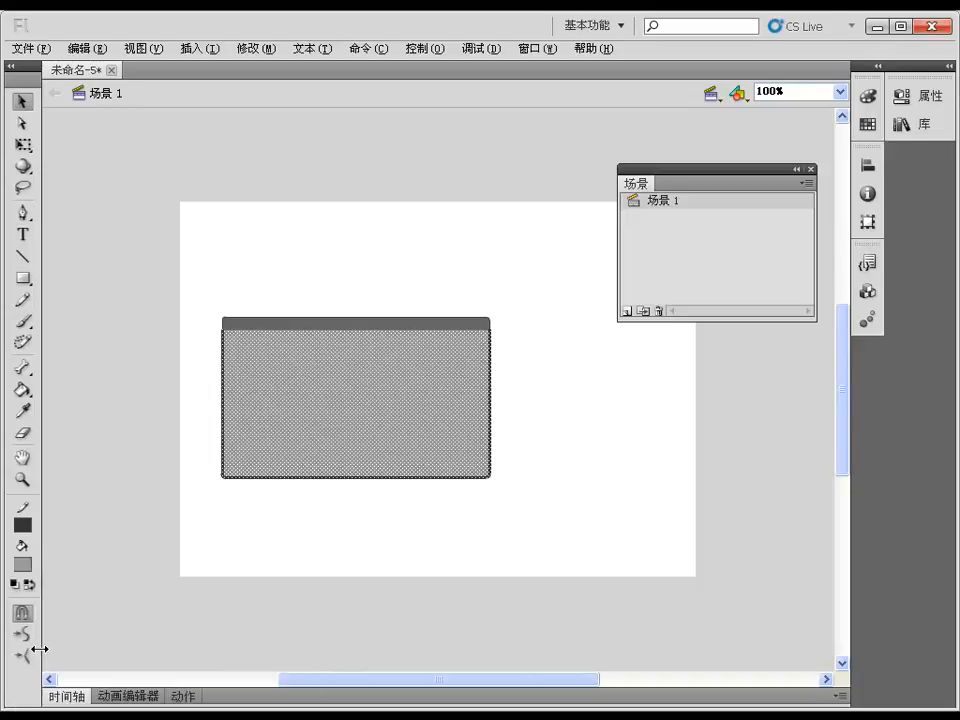
pyautogui.click(215, 571)
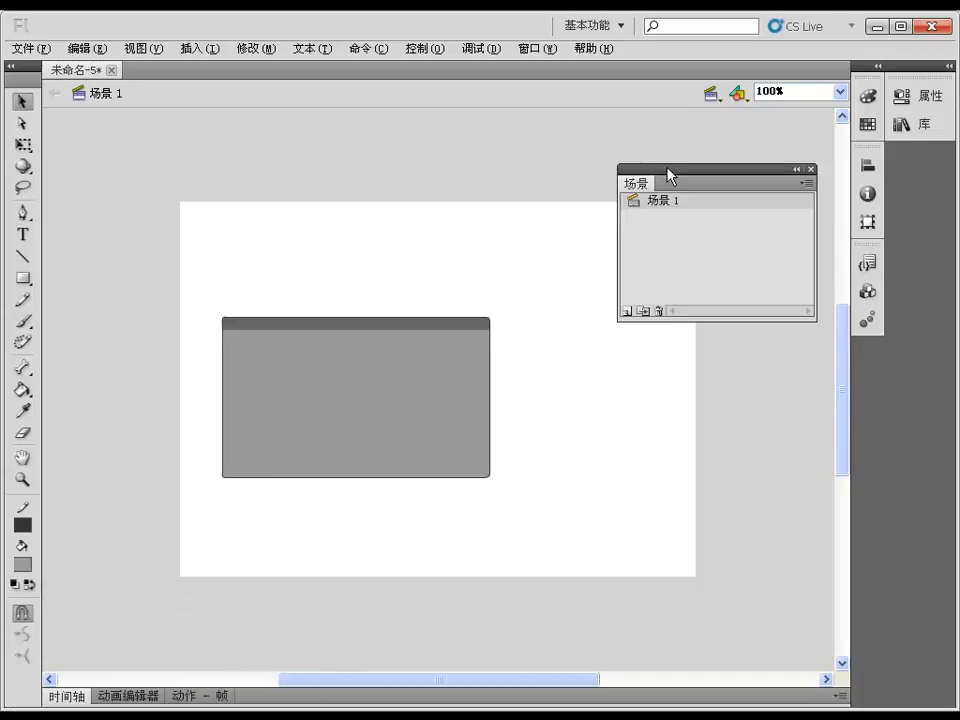
# - Fill the thin strip along the rectangle's top edge with dark gray as a title bar
pyautogui.click(430, 329)
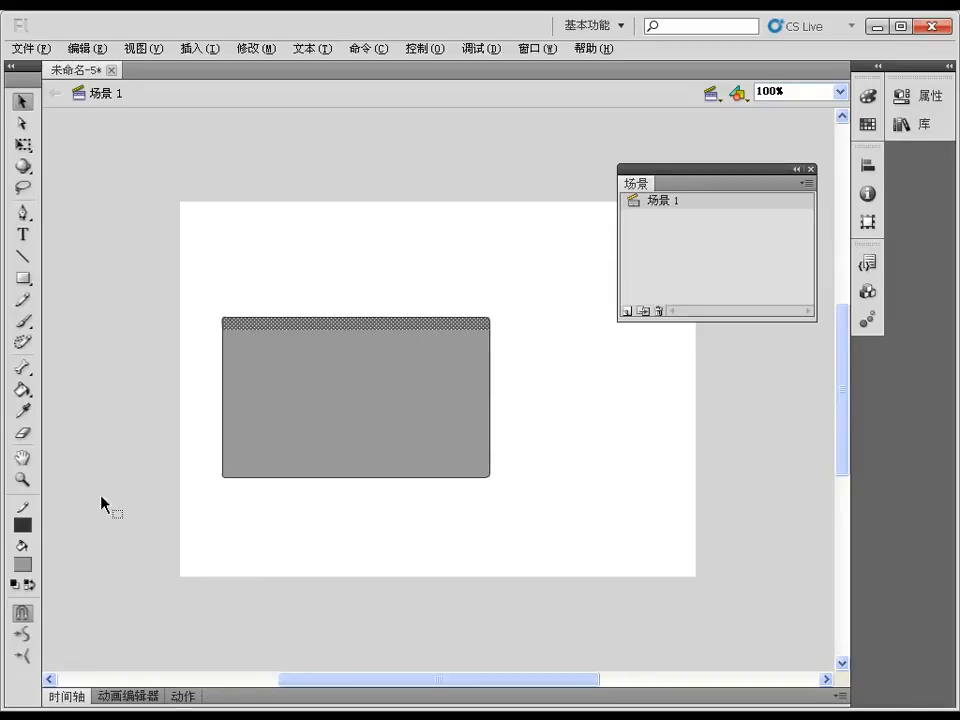
pyautogui.click(23, 566)
pyautogui.click(39, 616)
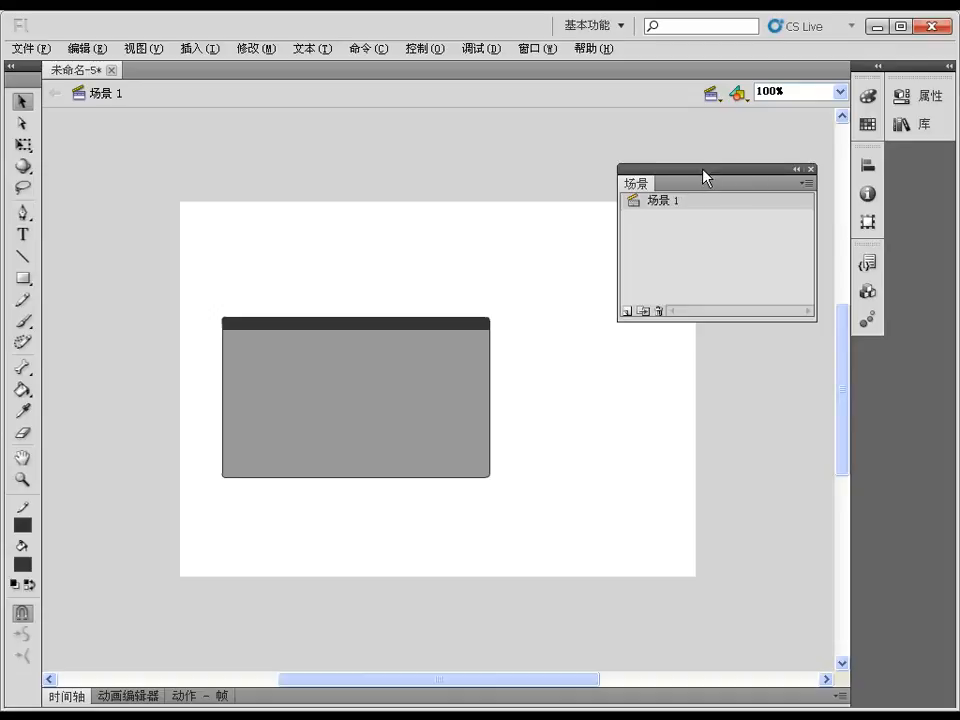
# - Convert the dark title strip's fill to a symbol of type 按钮, keeping the default name
pyautogui.click(410, 328)
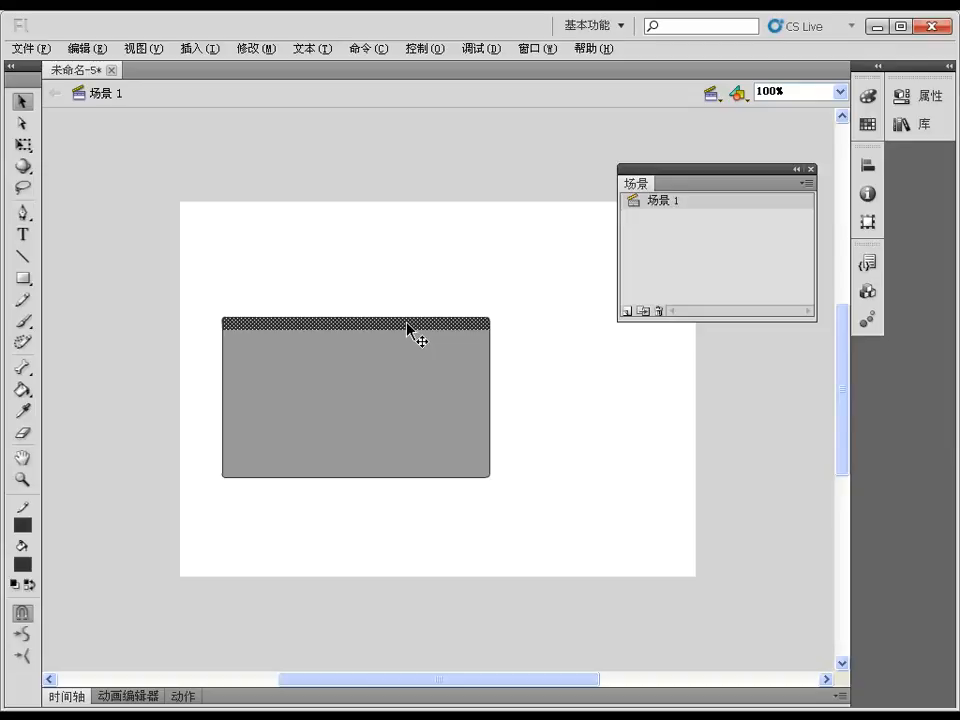
pyautogui.press('F8')
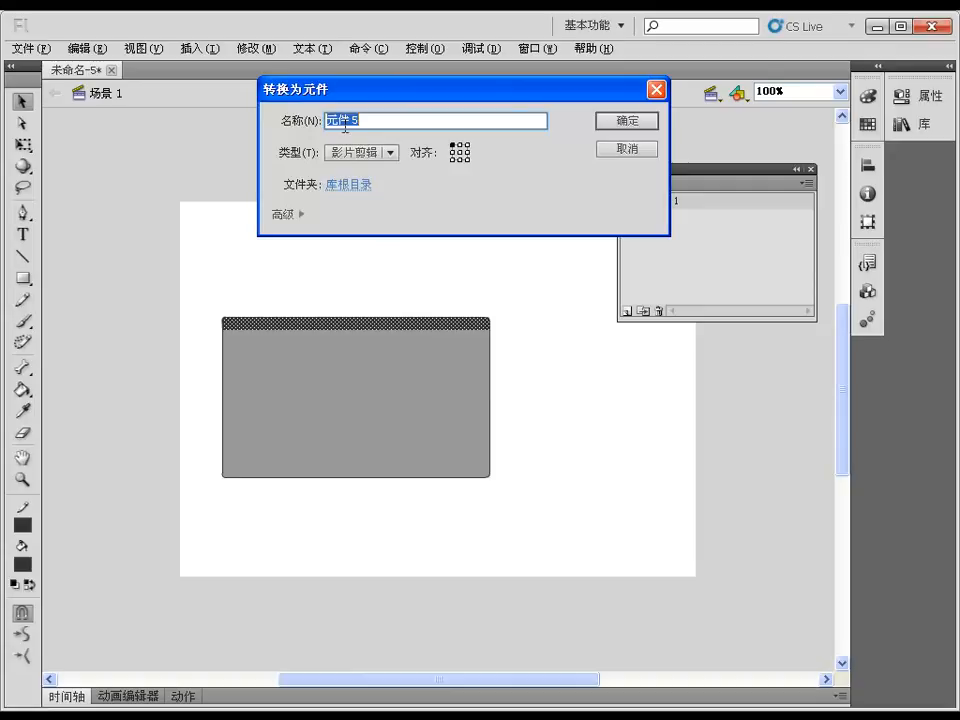
pyautogui.click(364, 153)
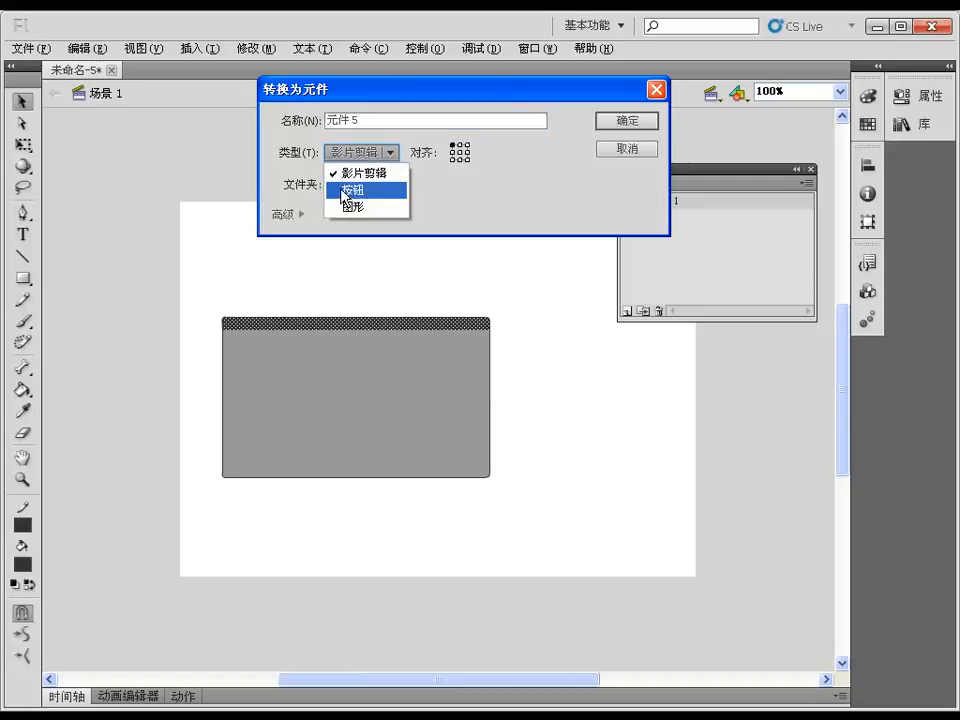
pyautogui.click(345, 191)
pyautogui.click(625, 121)
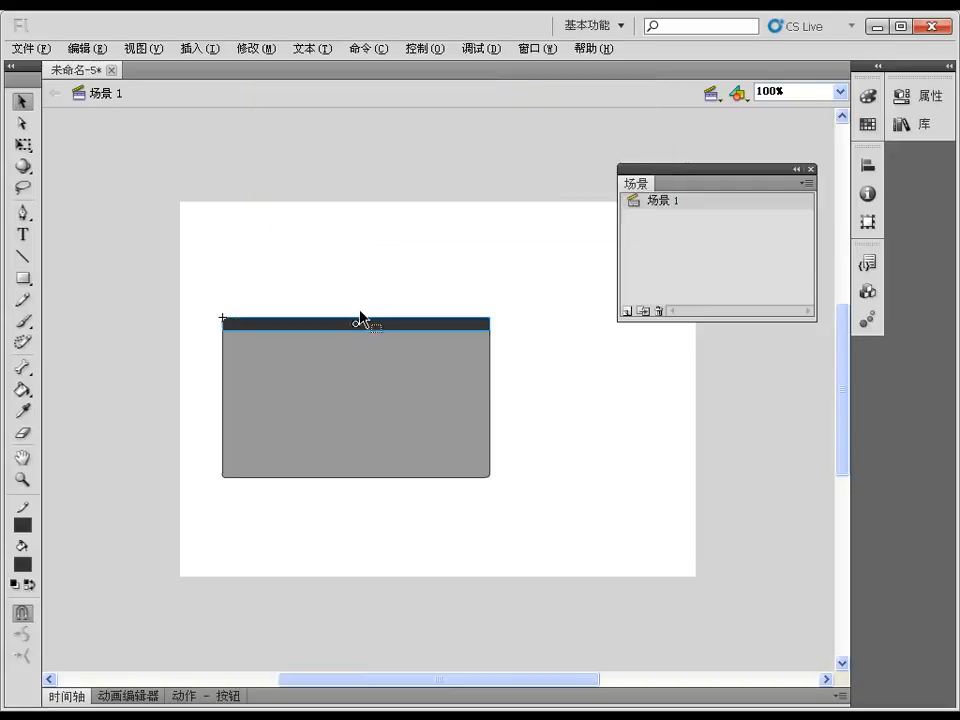
# - Open the title strip's button symbol for editing and show its frames in a shortened timeline below the artwork
pyautogui.doubleClick(329, 322)
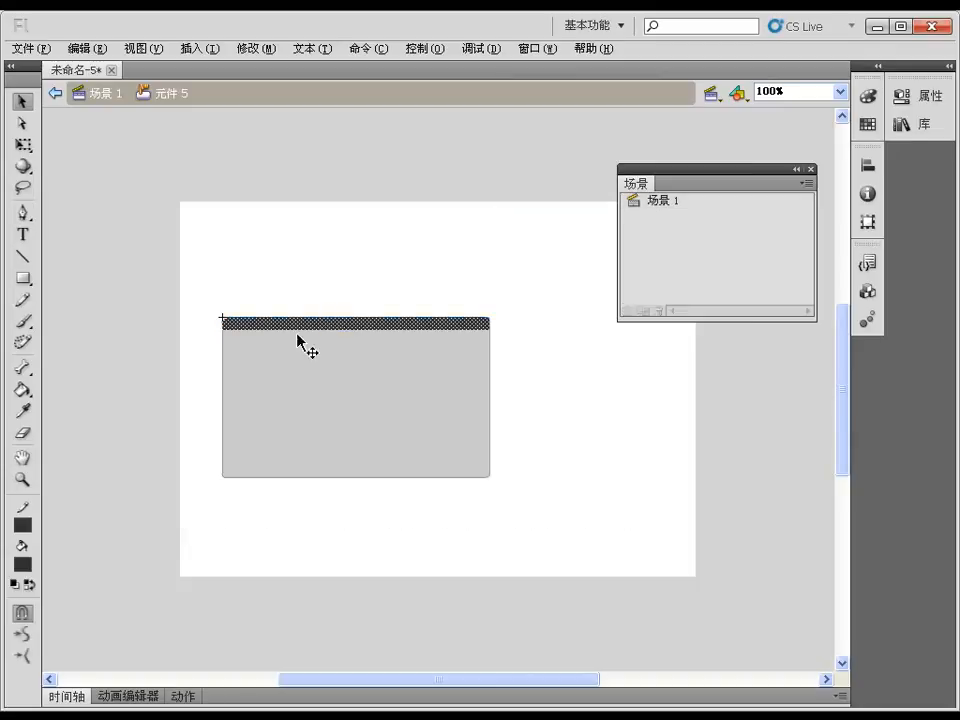
pyautogui.click(68, 695)
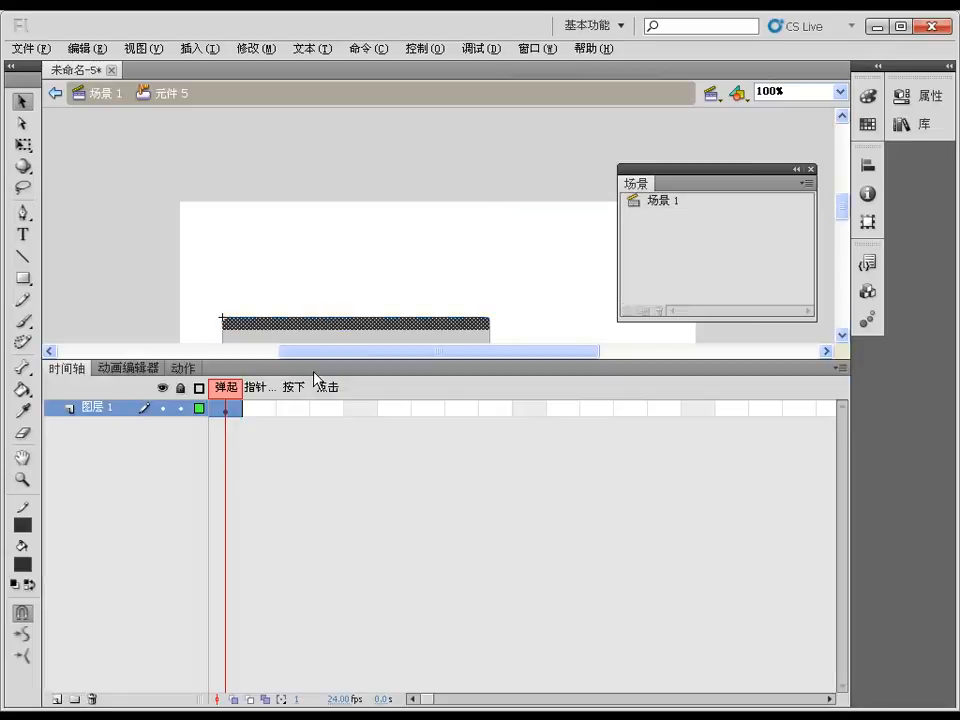
pyautogui.moveTo(319, 356); pyautogui.dragTo(318, 505)
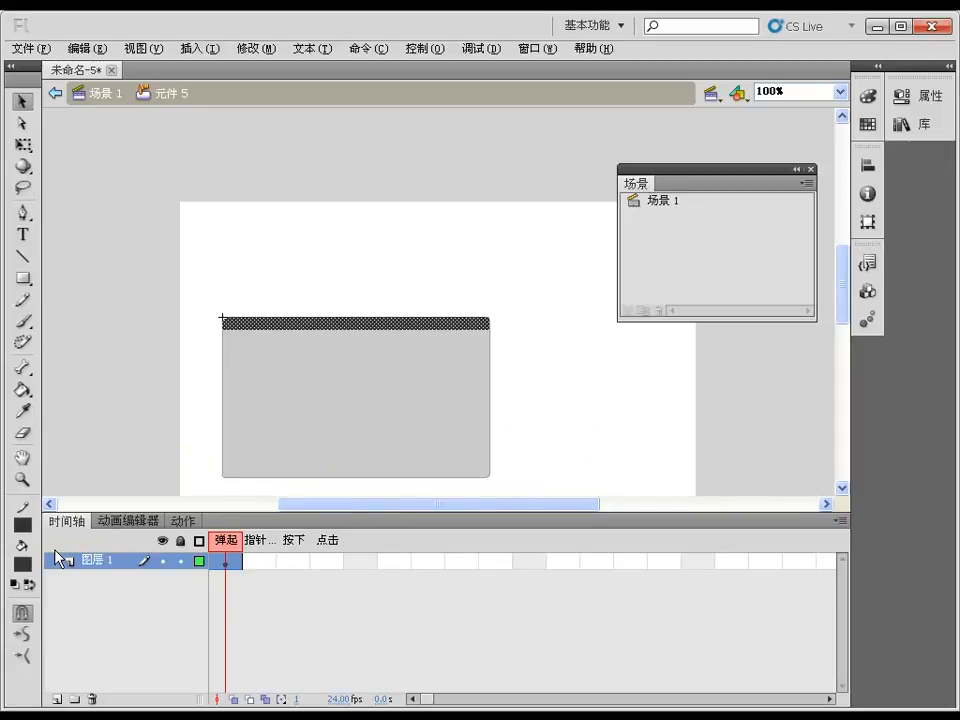
# - Fill the title strip in the 弹起 frame with the white-to-black linear gradient
pyautogui.click(22, 390)
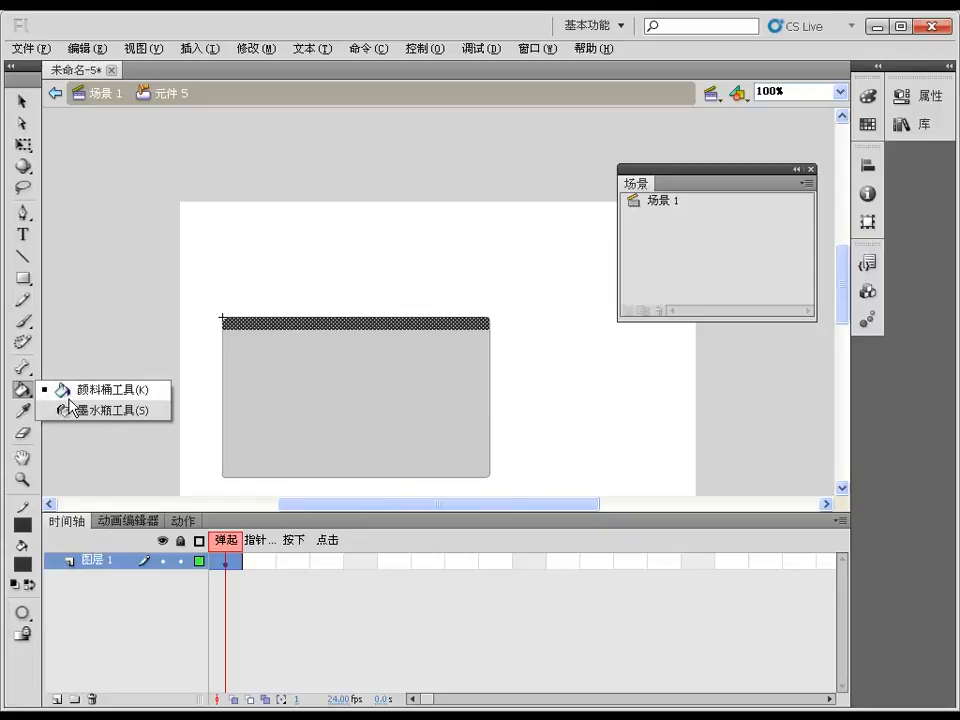
pyautogui.click(62, 388)
pyautogui.click(22, 563)
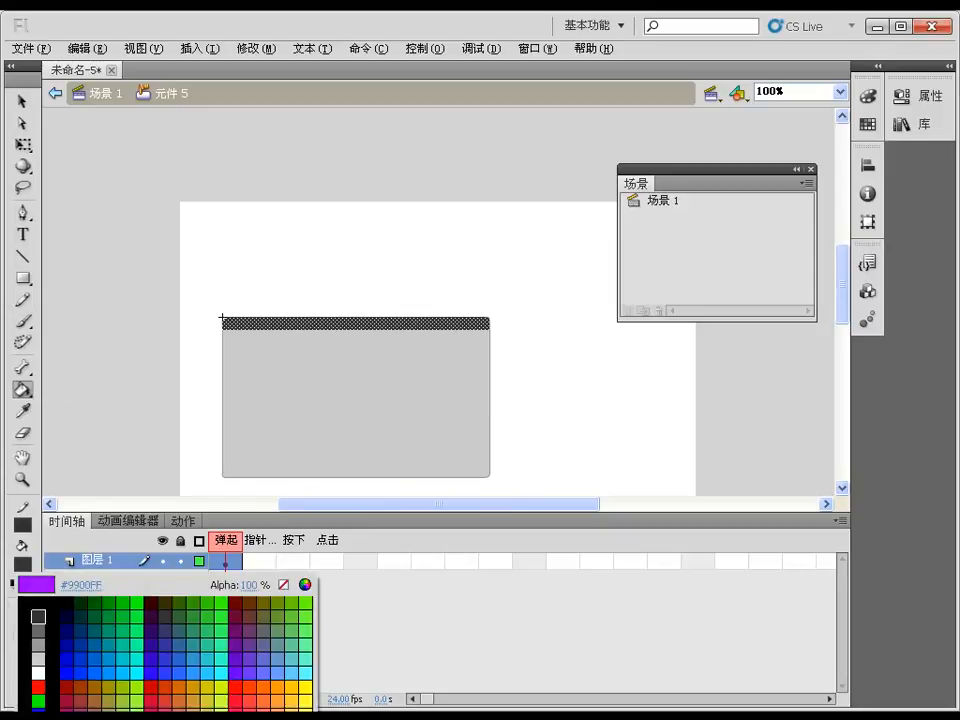
pyautogui.click(30, 714)
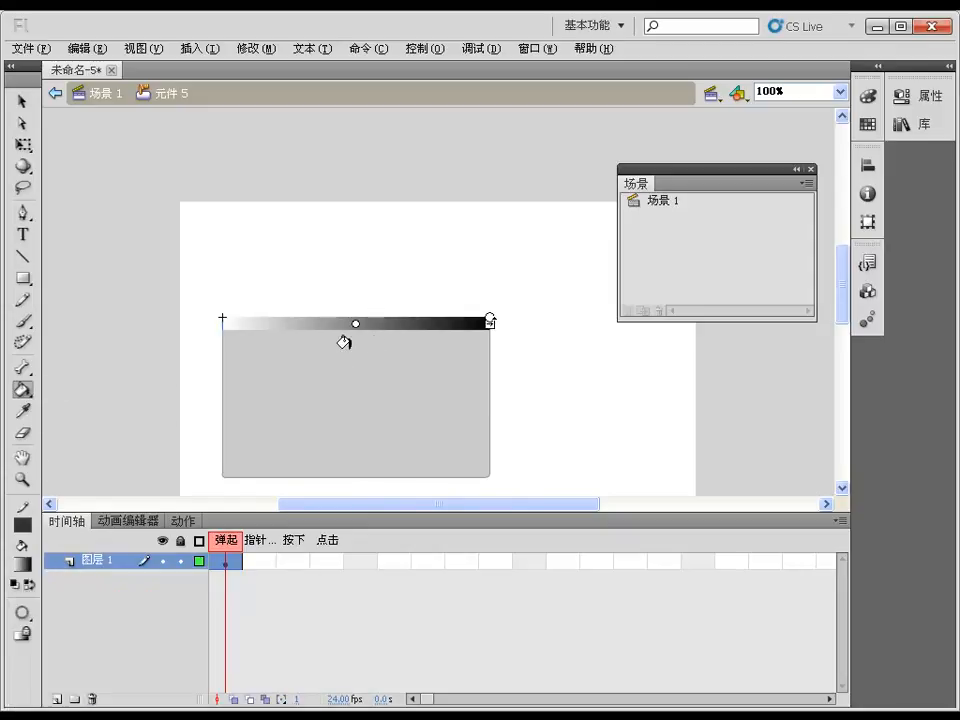
# - Rotate the title strip's gradient to run vertically and shrink it to slightly more than the strip's height
pyautogui.click(26, 150)
pyautogui.moveTo(26, 150); pyautogui.dragTo(71, 165)
pyautogui.moveTo(489, 321); pyautogui.dragTo(531, 343)
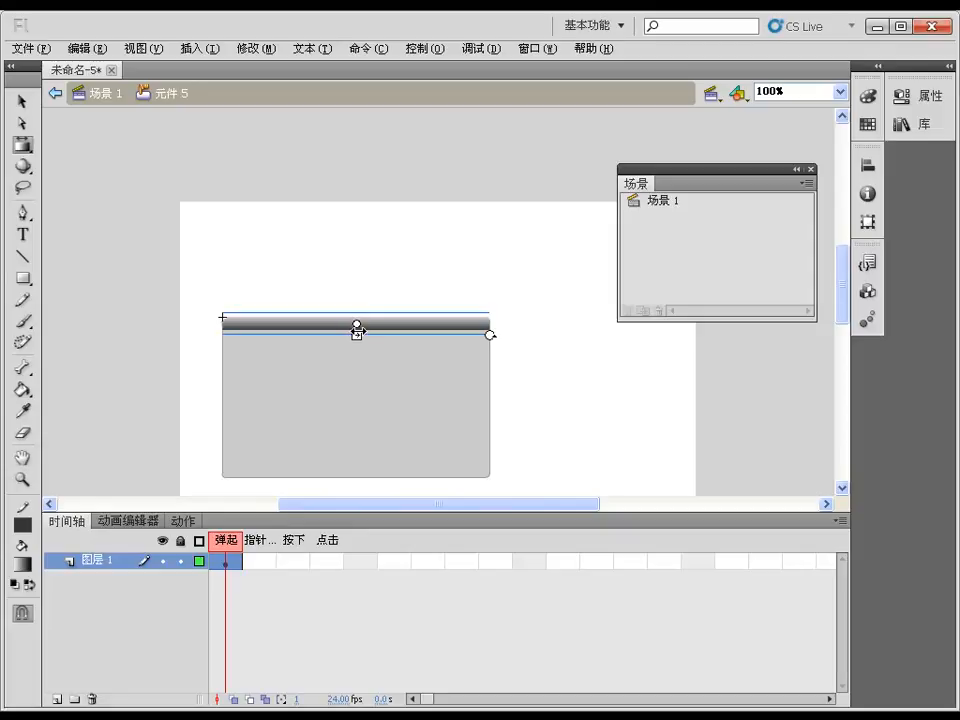
# - Change the white end of the title strip's linear gradient to dark gray #666666 in the 弹起 frame
pyautogui.click(868, 96)
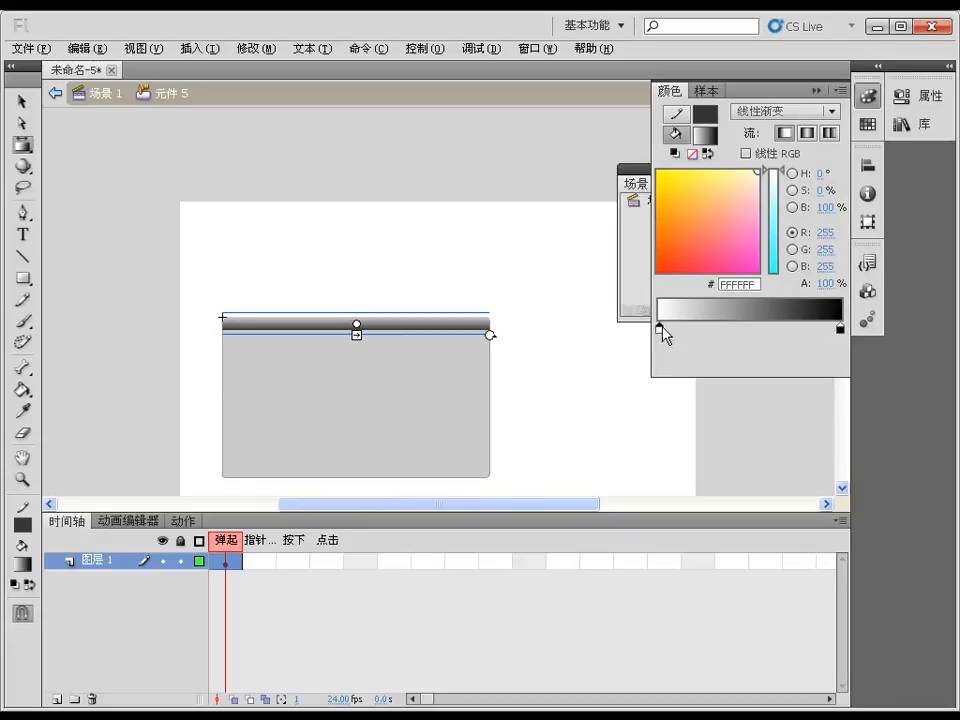
pyautogui.doubleClick(660, 329)
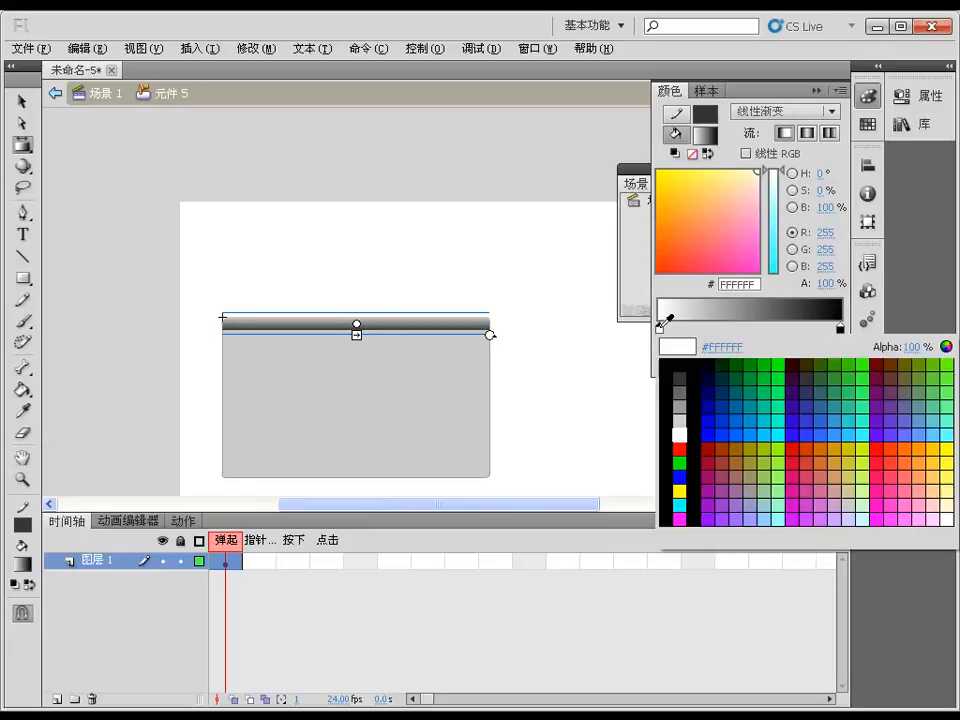
pyautogui.click(682, 390)
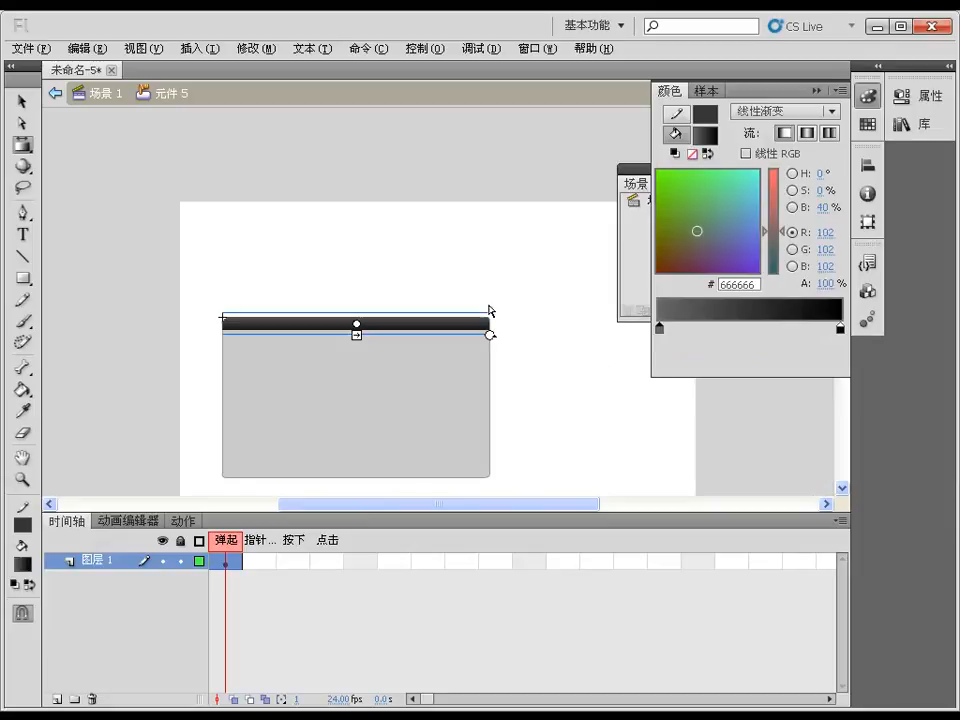
pyautogui.click(485, 230)
pyautogui.click(382, 319)
# - Insert a keyframe in the button's 指针... frame, right after the 弹起 frame
pyautogui.click(266, 564)
pyautogui.rightClick(266, 566)
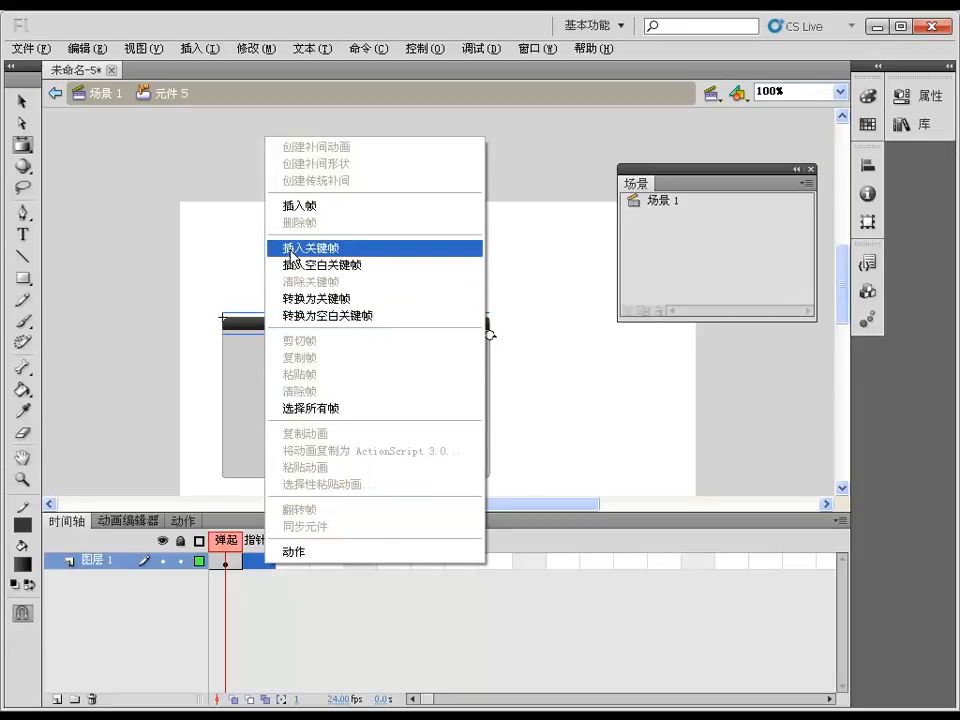
pyautogui.click(287, 252)
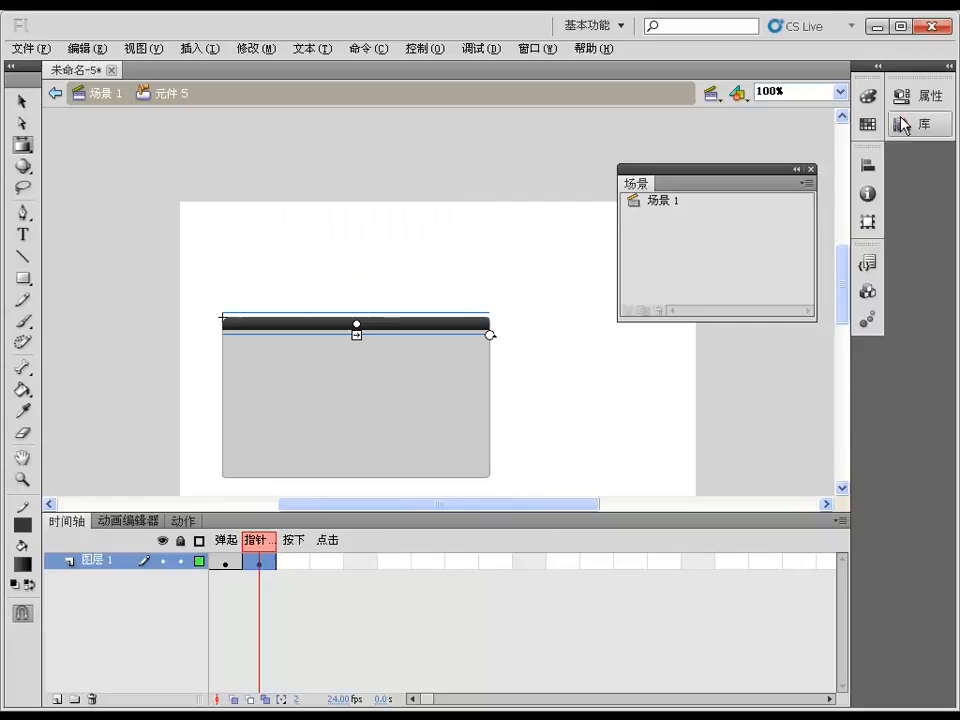
# - Shift the gray stop of the title strip's gradient about a quarter of the way toward black in the 指针... frame
pyautogui.click(875, 95)
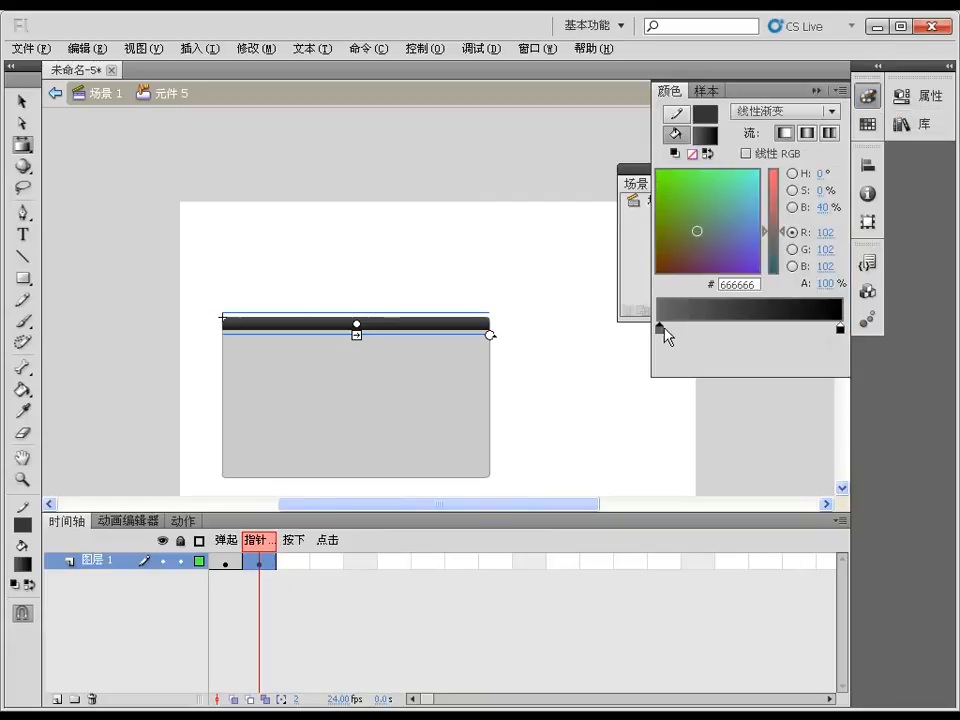
pyautogui.moveTo(679, 333); pyautogui.dragTo(707, 330)
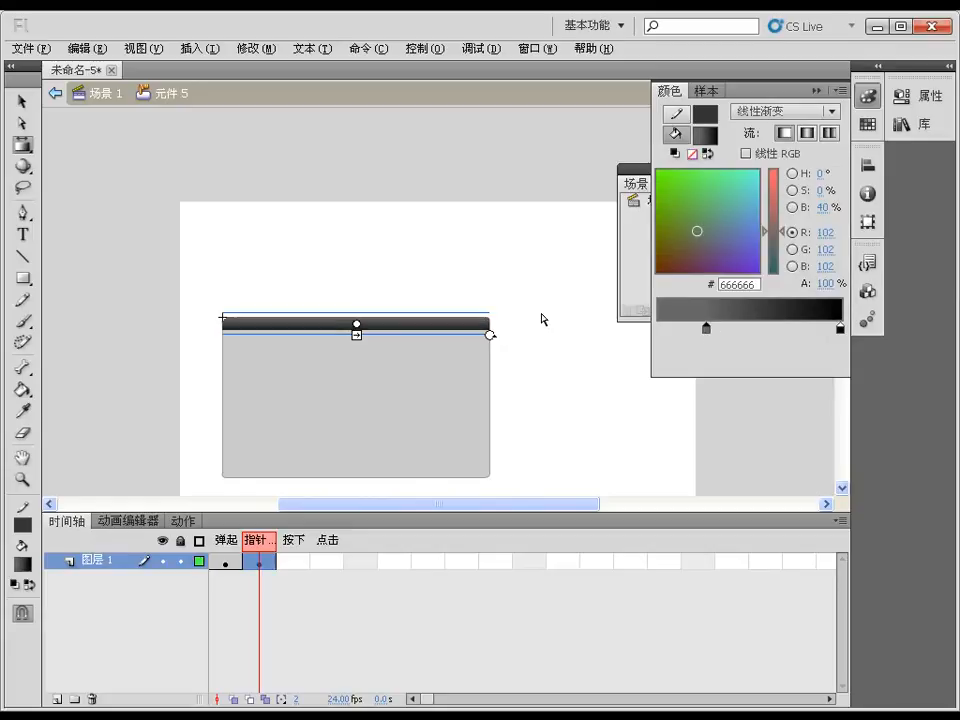
pyautogui.click(594, 340)
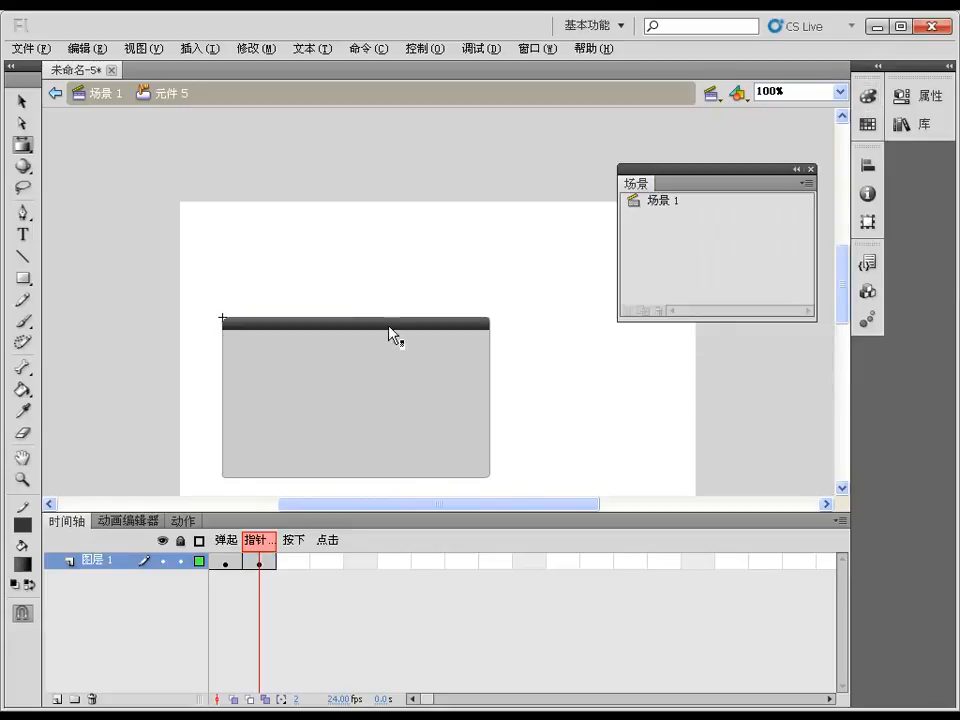
# - Return to 场景 1, test the movie to check the title strip button, and close the preview
pyautogui.click(100, 103)
pyautogui.hotkey('ctrl', 'Return')
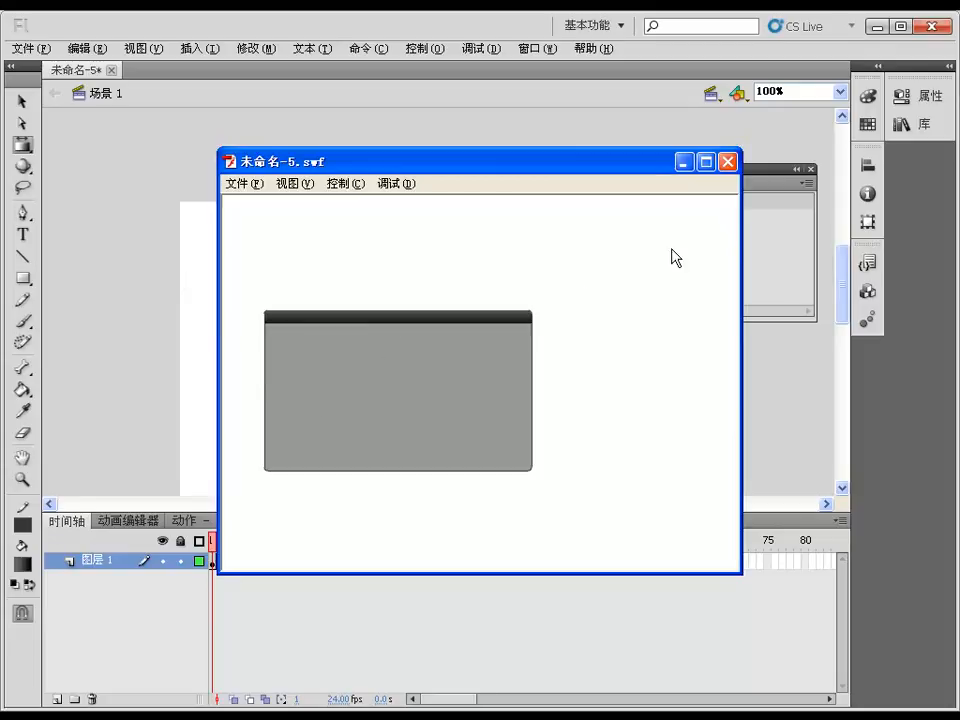
pyautogui.click(728, 165)
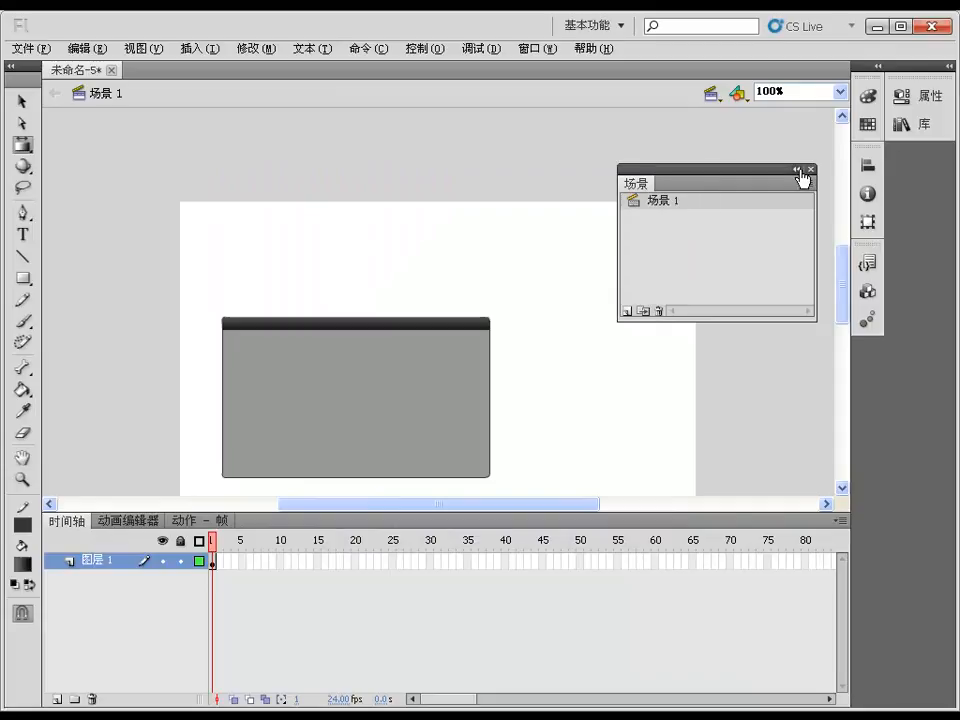